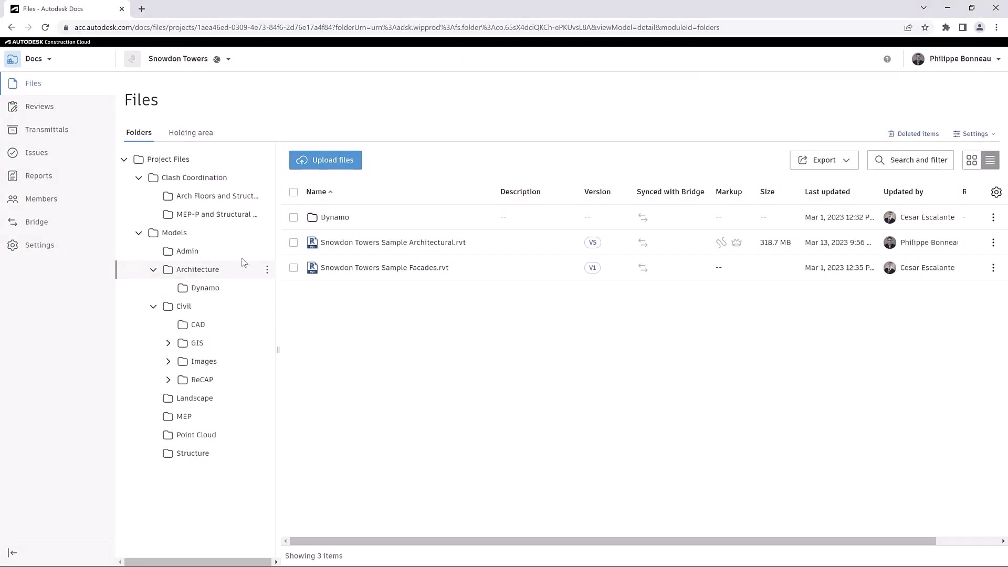
Switch to Model Coordination and view the Clashes matrix of the MEP Plumbing vs Structural Walls space
left_click(51, 62)
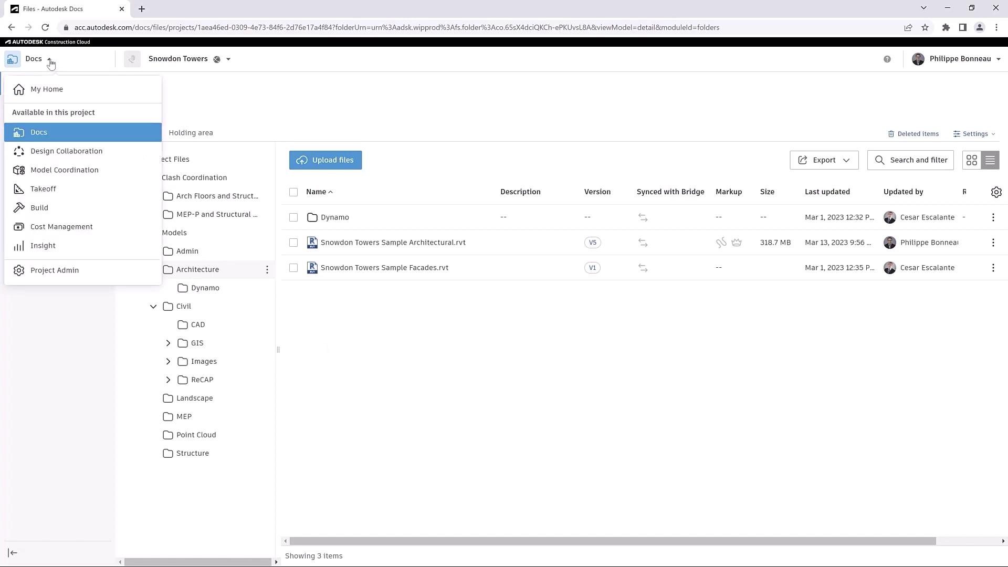
left_click(102, 176)
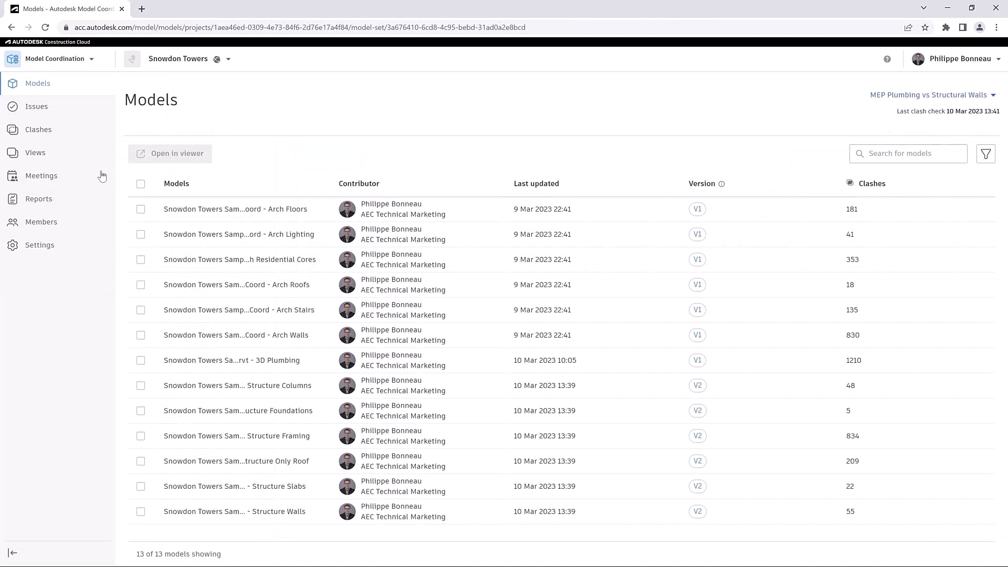
left_click(47, 249)
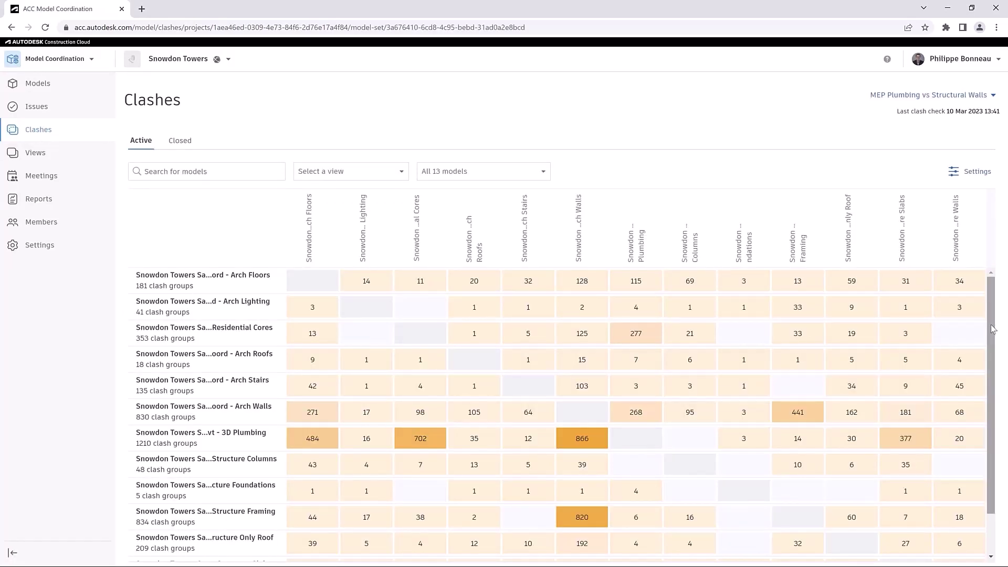
scroll(583, 399, "down", 1)
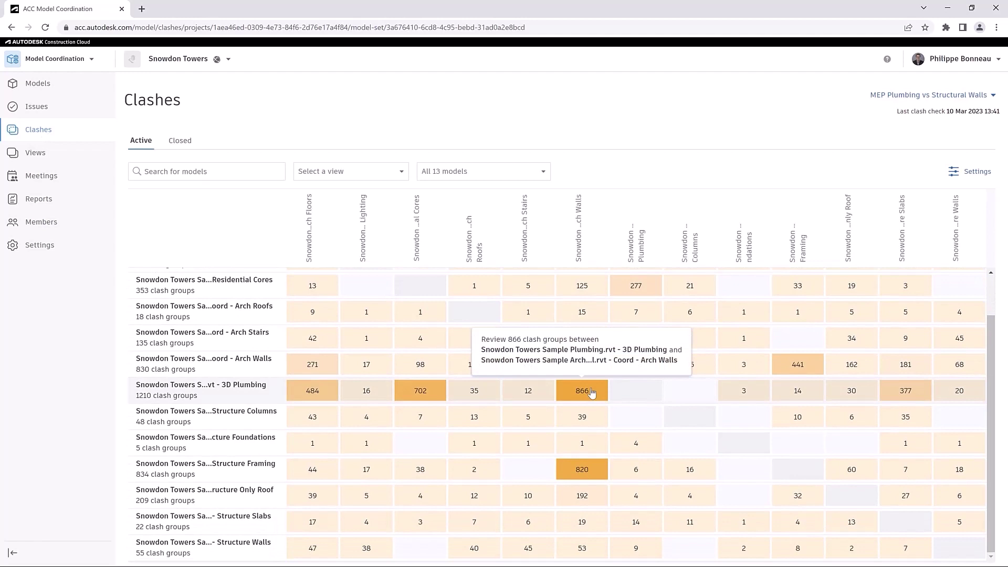
Create the space 'Architecture vs Structural Framing' in Project Files/Clash Coordination with automatic clash detection off
left_click(993, 99)
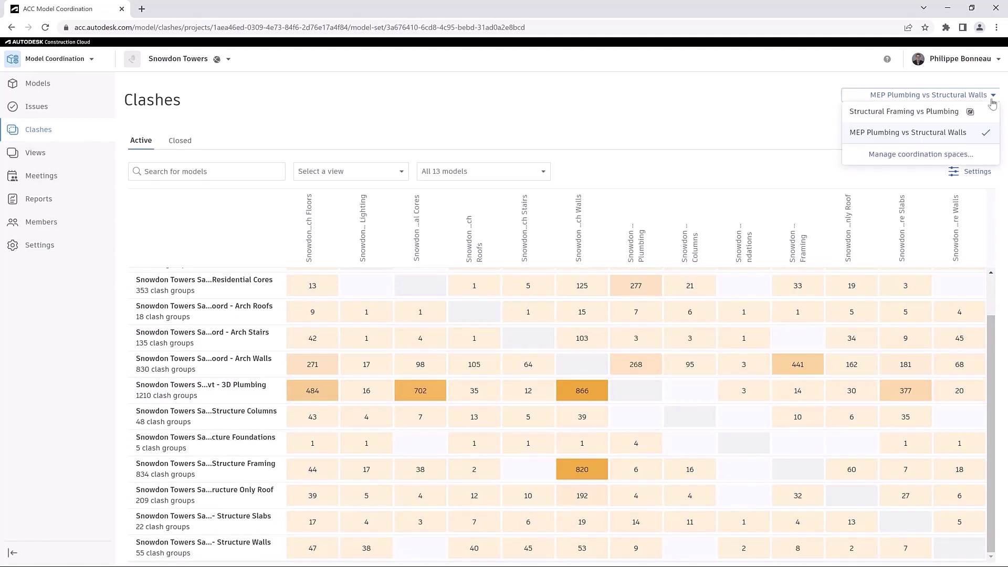
left_click(925, 155)
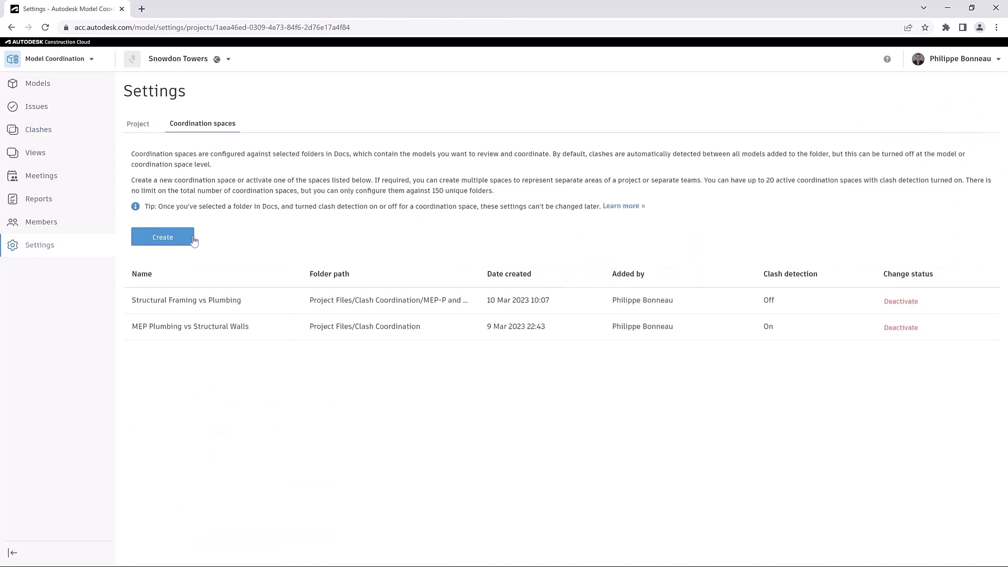
left_click(183, 242)
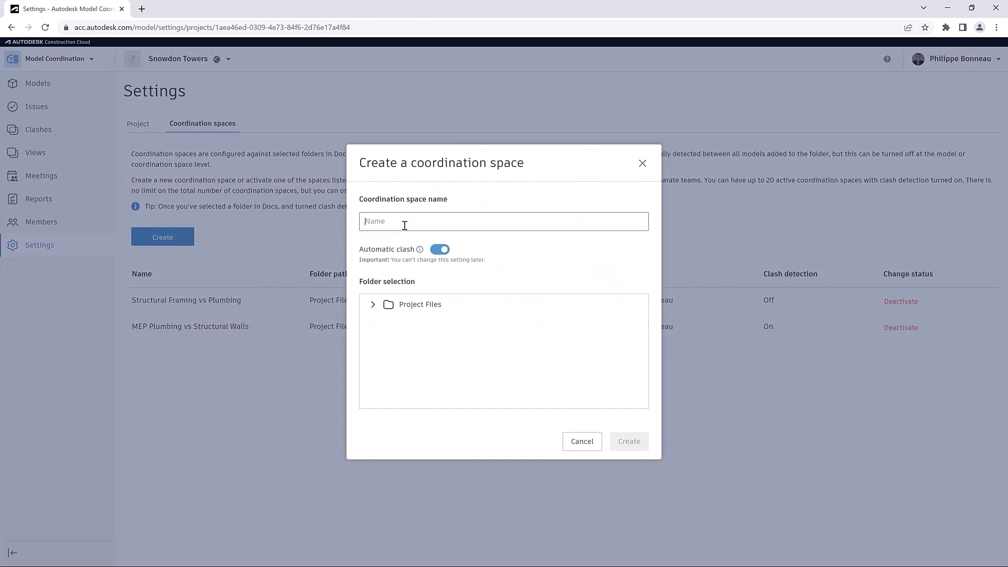
type("Architecture vs Structural Framing")
left_click(440, 250)
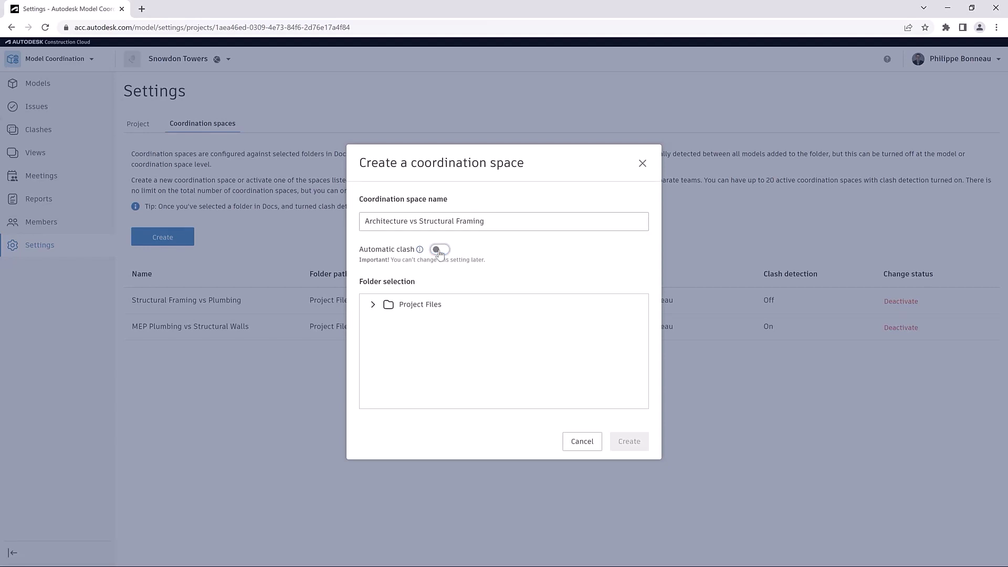
left_click(373, 304)
left_click(446, 326)
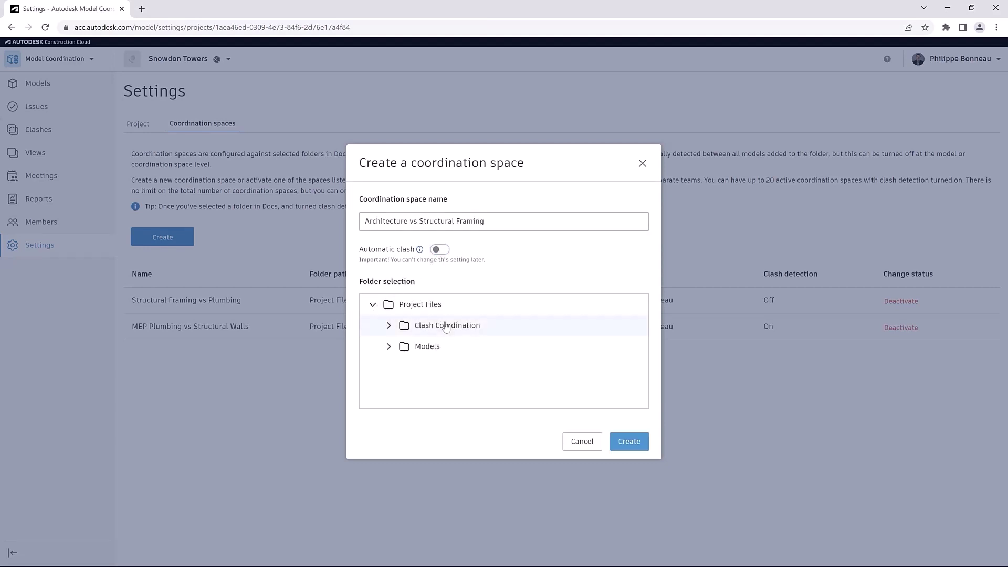
left_click(631, 442)
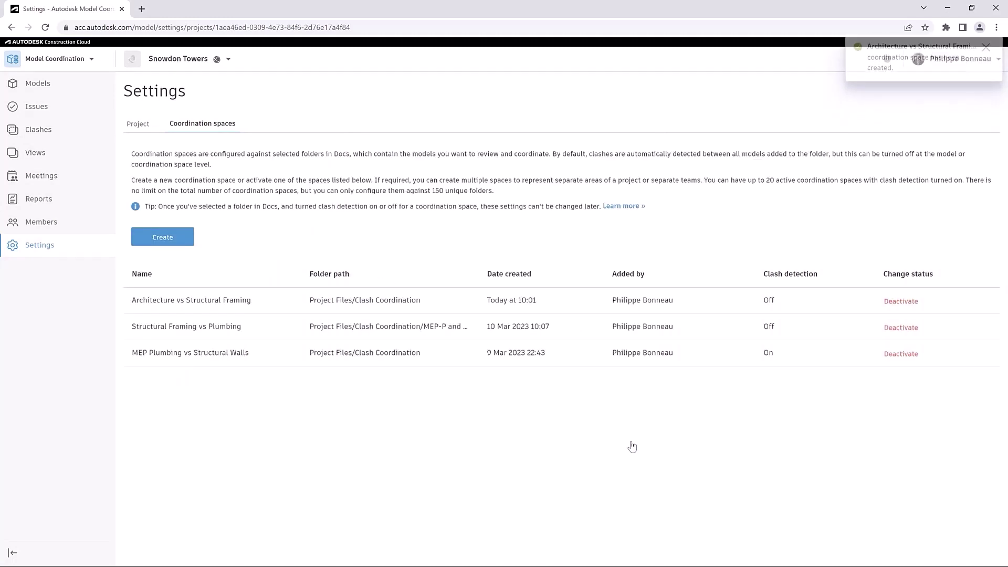
Open the Architecture vs Structural Framing space's Clashes page, where clash detection is off
left_click(49, 130)
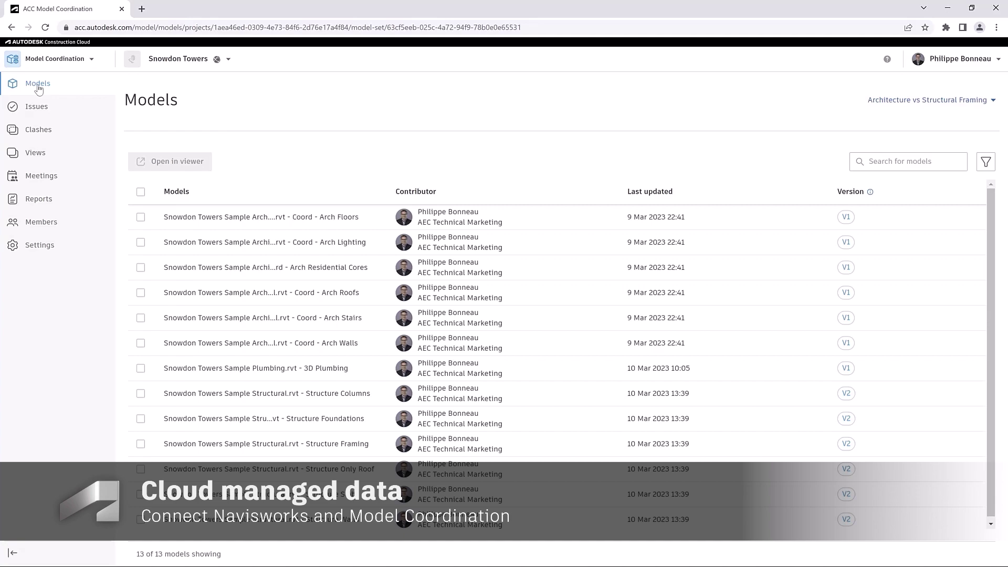
Open the Arch Floors and Structure Framing models together in the viewer
left_click(140, 217)
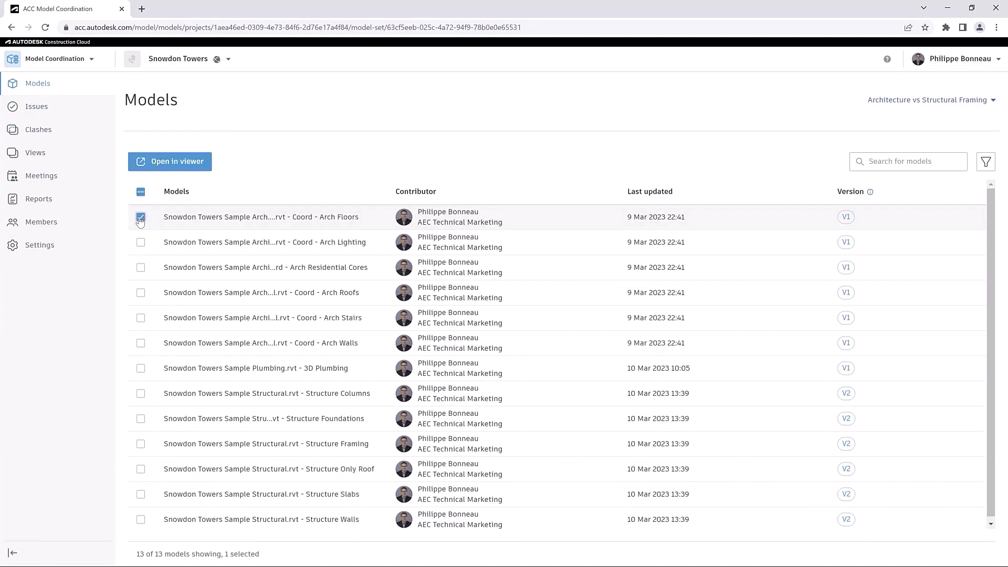
left_click(141, 444)
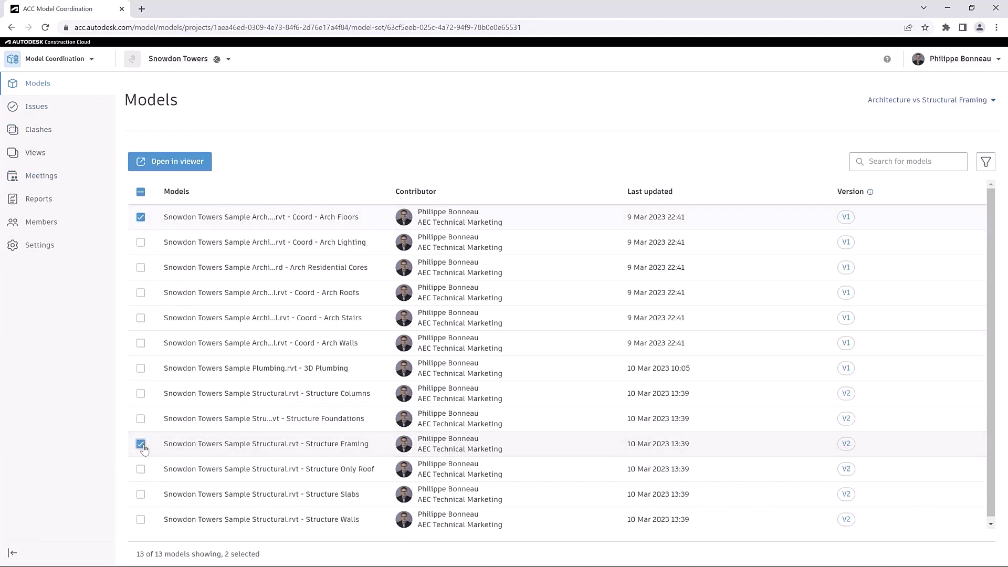
left_click(170, 161)
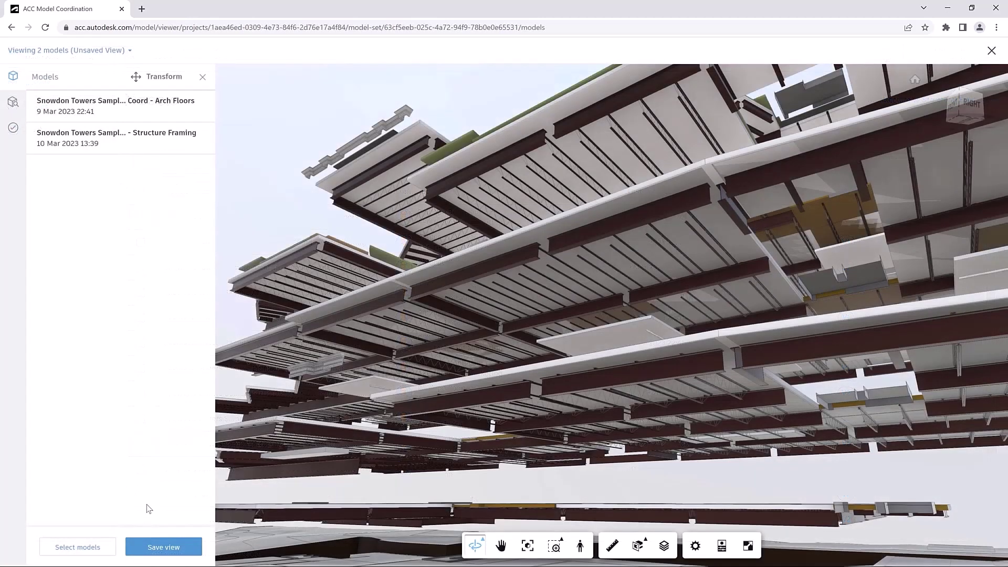
Save the current view as a public view titled 'Floor and Struct framing'
left_click(169, 546)
type("Floor and Struct framing")
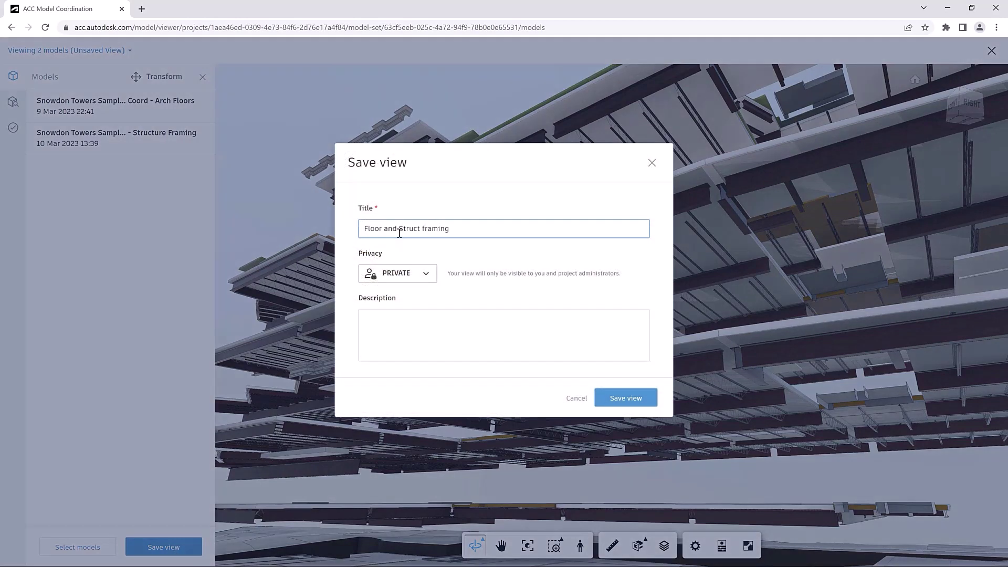
left_click(418, 271)
left_click(415, 296)
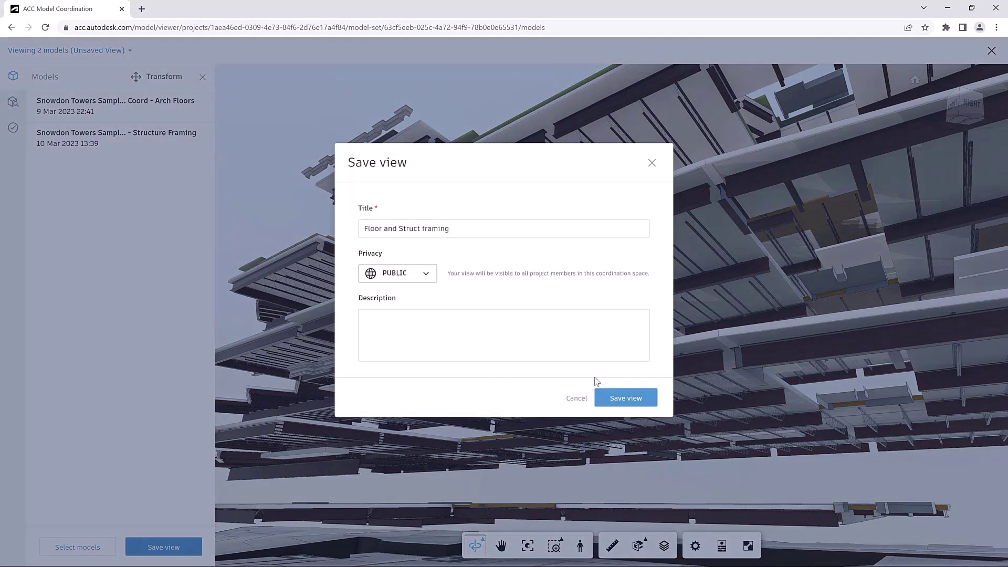
left_click(624, 400)
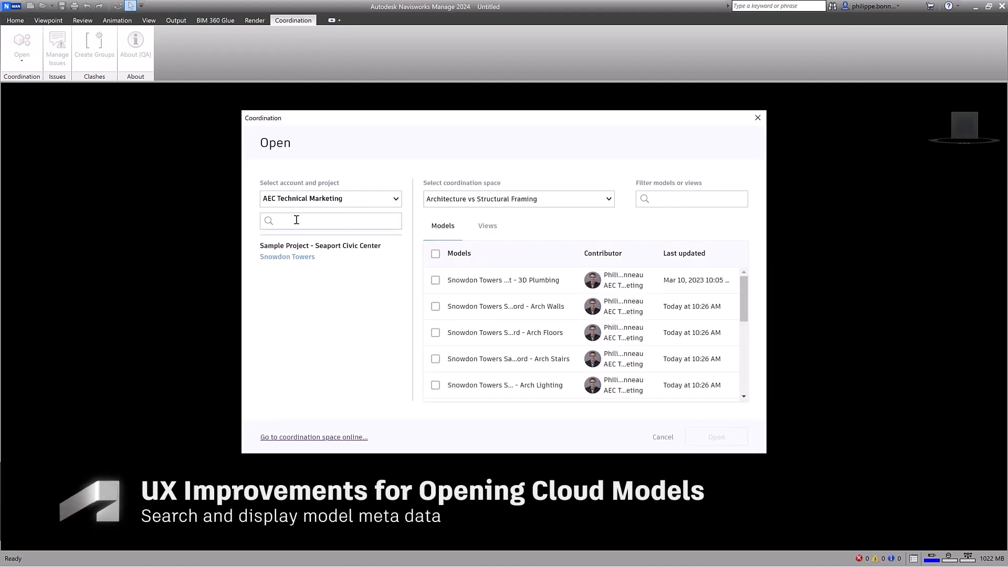
Select the Snowdon Towers project and widen the Models column to show full names
left_click(296, 220)
type("Snow")
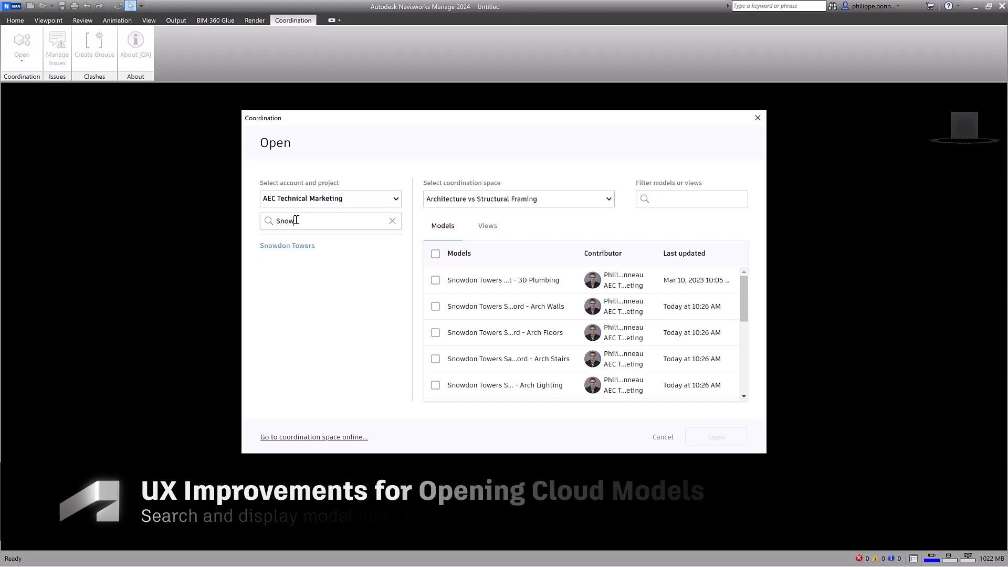
left_click(294, 246)
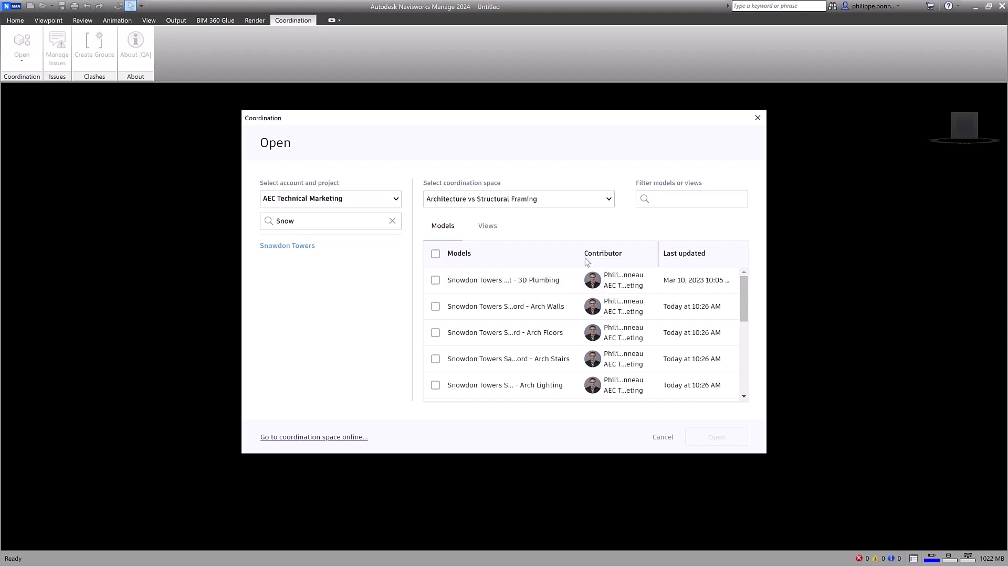
left_click_drag(579, 253, 605, 253)
left_click_drag(668, 255, 675, 255)
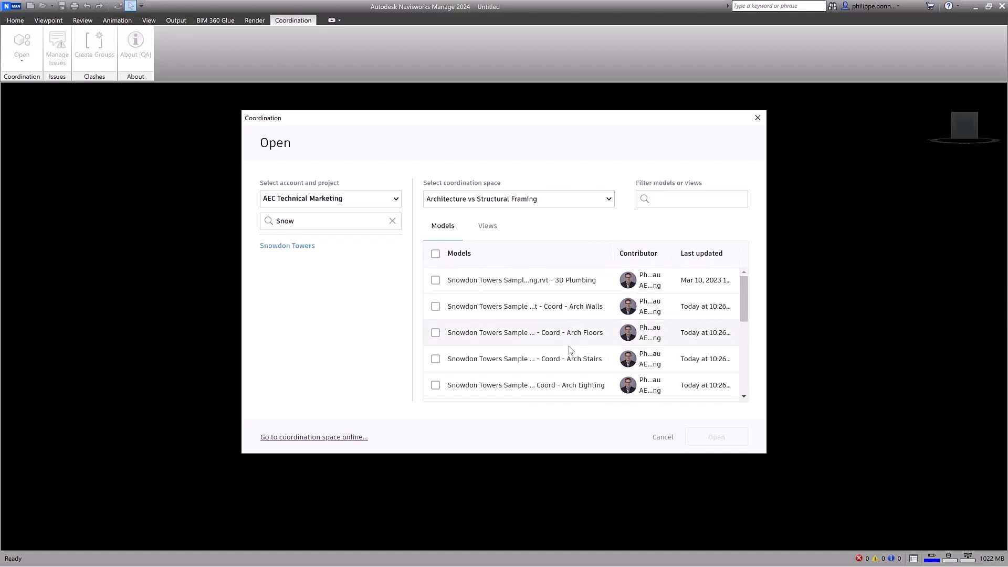
Filter to the Architecture vs Structural Framing space and tick Arch Floors and Structure Framing
left_click(608, 200)
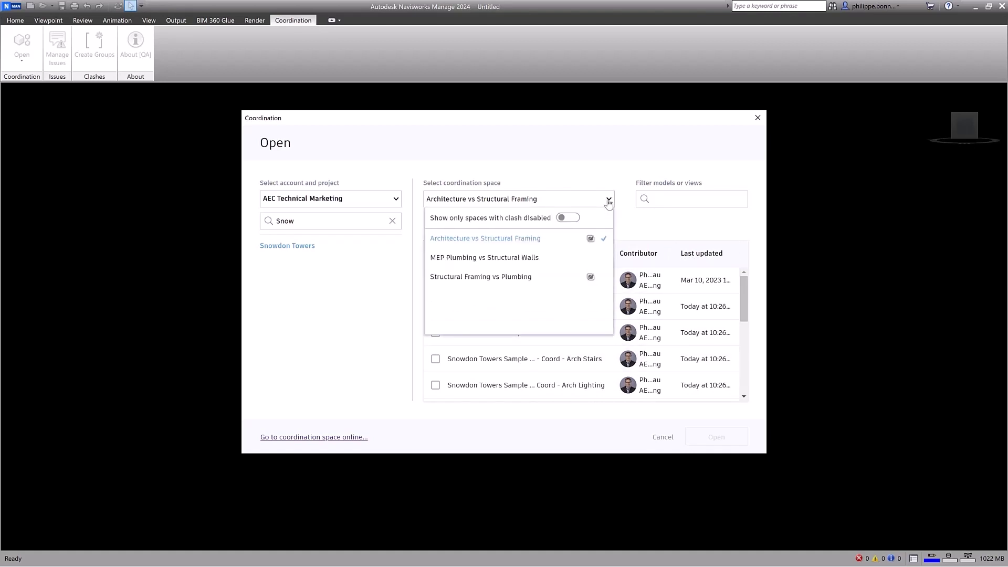
left_click(571, 219)
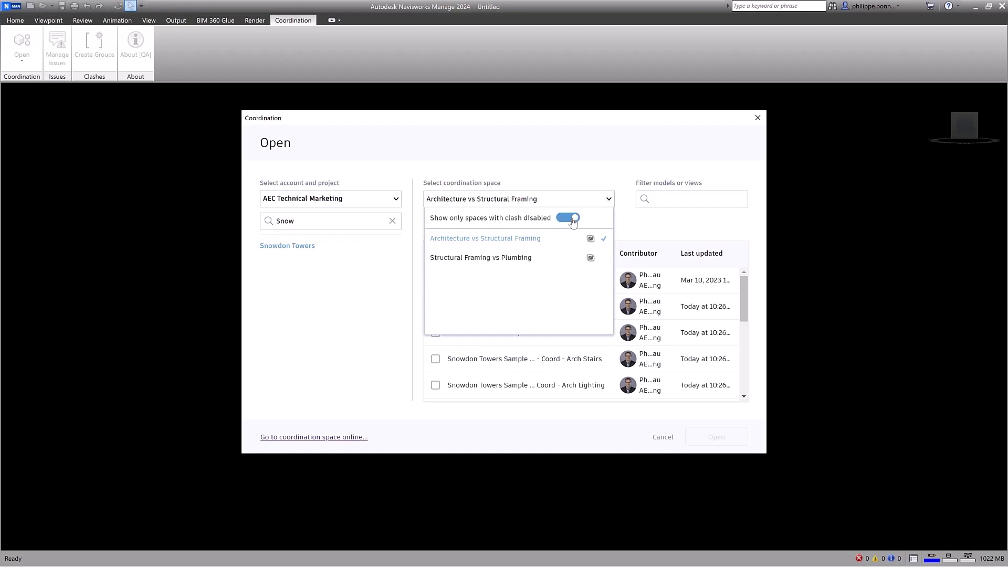
left_click(528, 238)
left_click(435, 333)
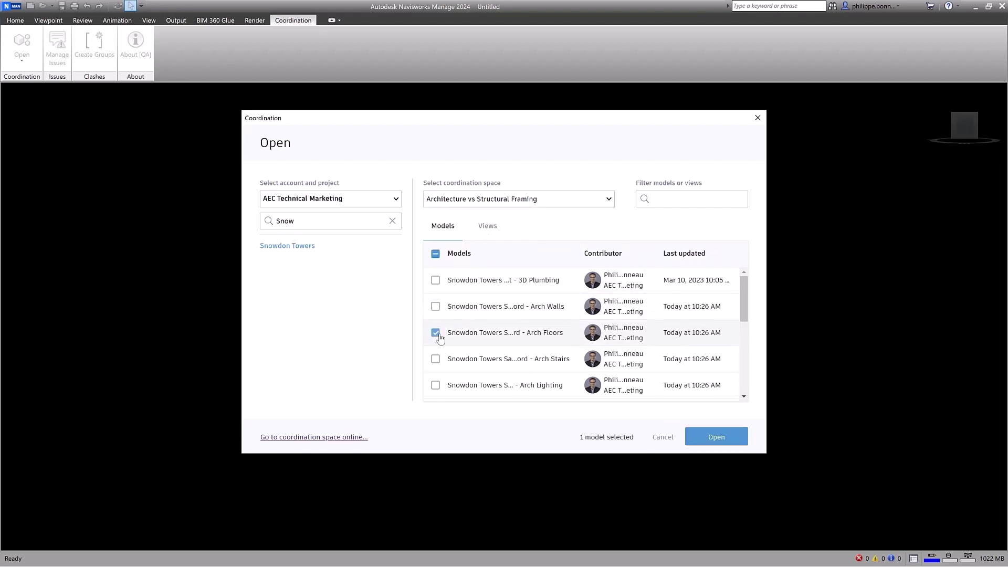
scroll(491, 372, "down", 5)
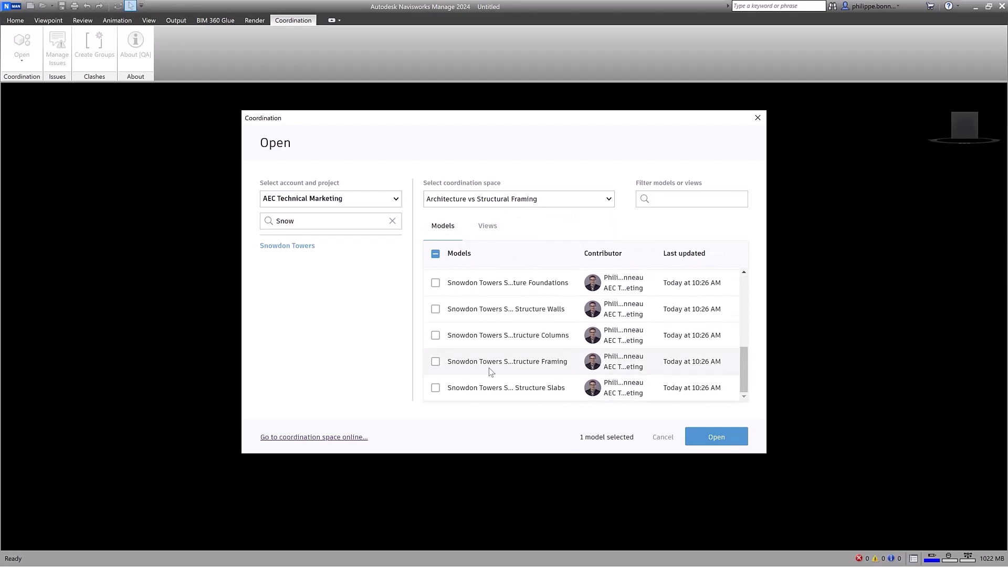
left_click(435, 361)
Open the two models and add a Clash Detective test named 'ARCH vs STR'
left_click(731, 439)
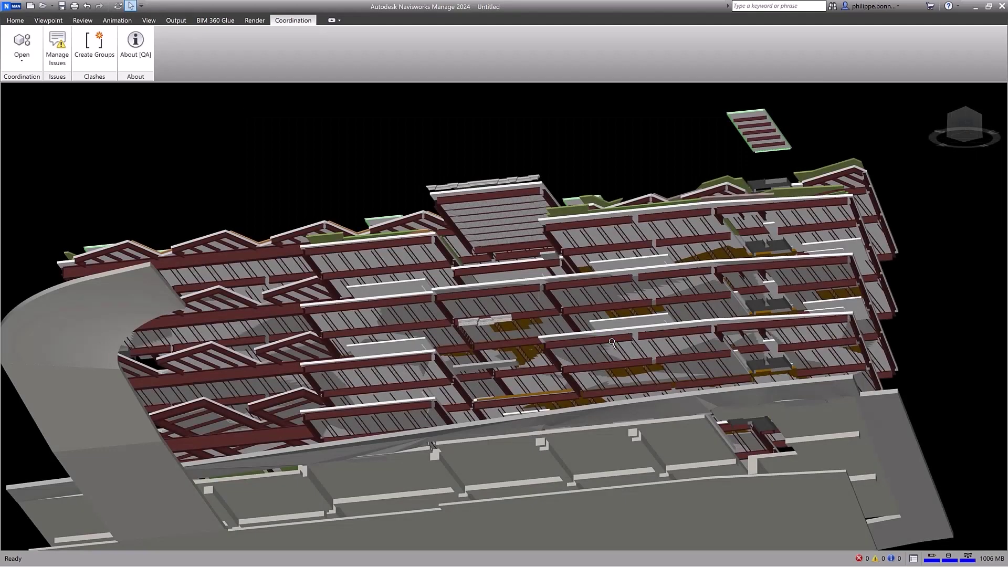
scroll(612, 343, "up", 3)
left_click(15, 20)
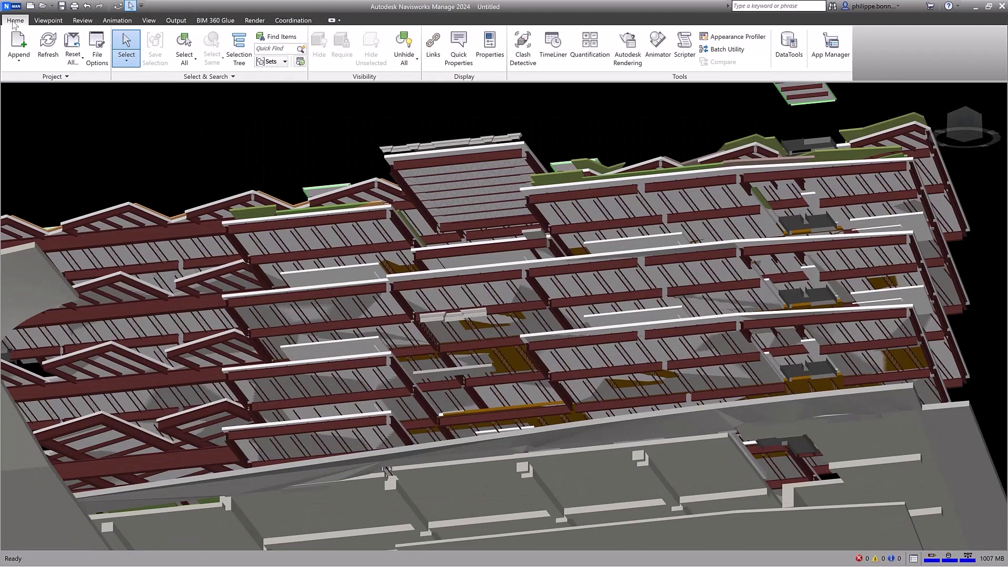
left_click(523, 47)
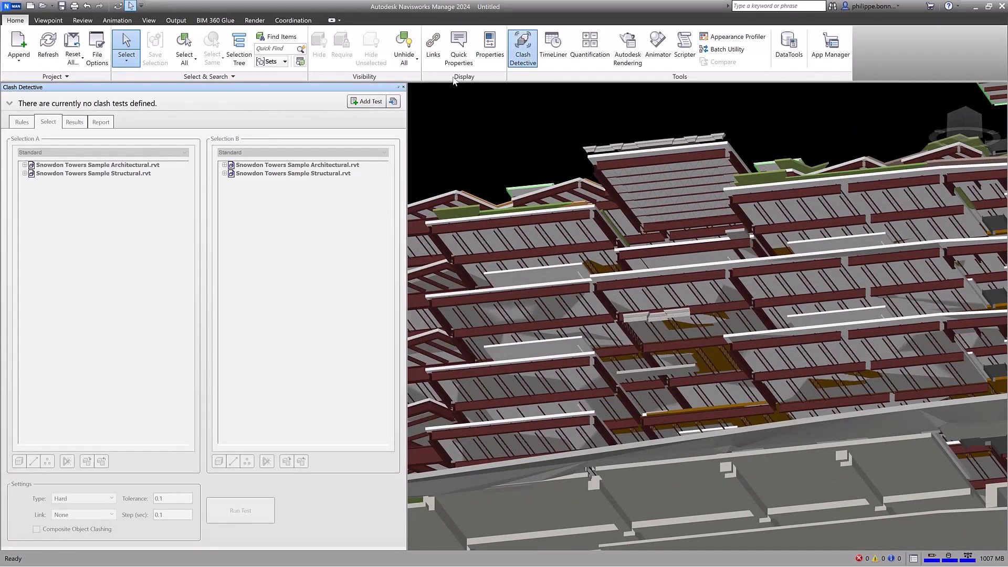
left_click(366, 102)
type("ARC")
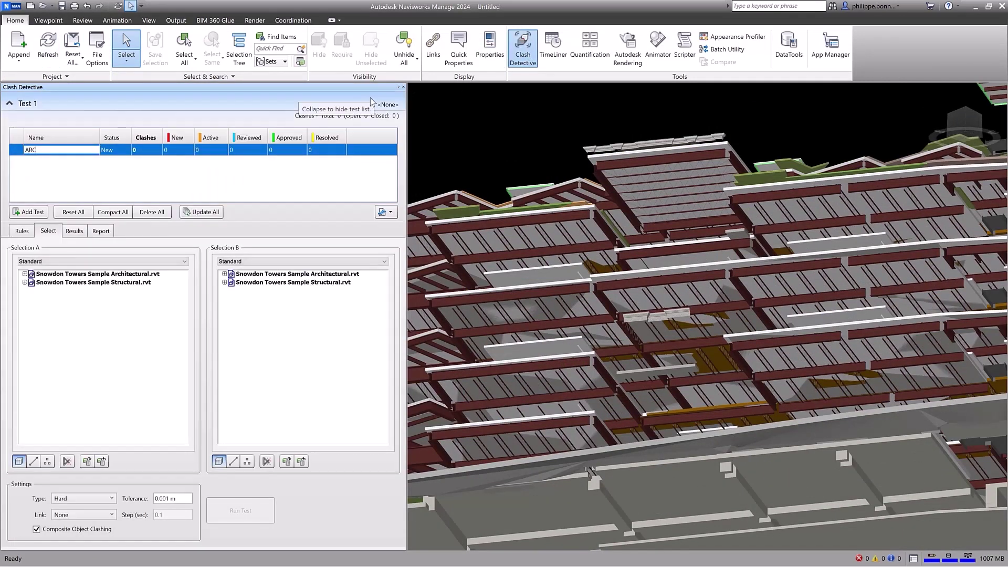
type("H vs STR")
key("Return")
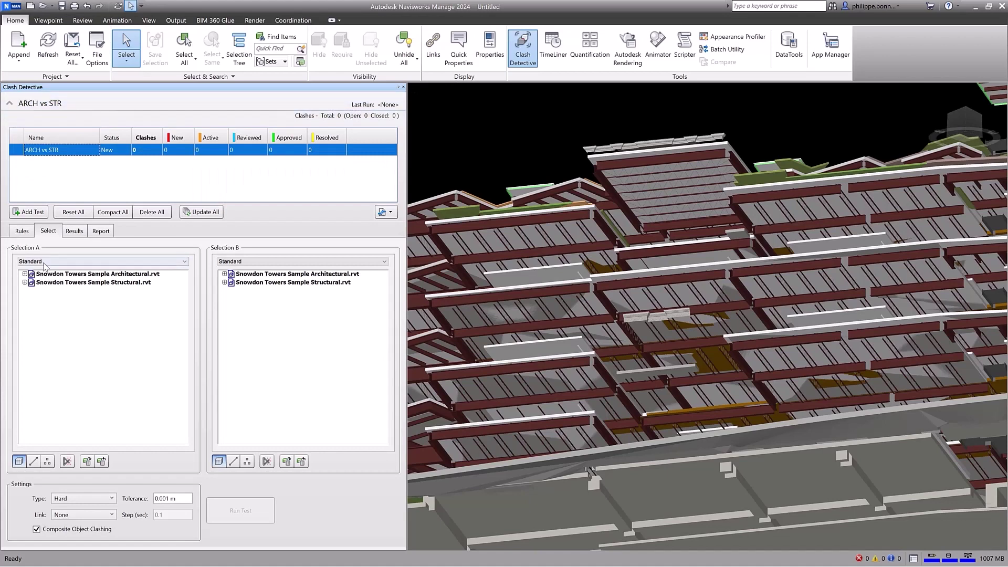
Clash architectural Floors against Structural Framing and run the test, finding 20 clashes
left_click(24, 274)
left_click(51, 282)
left_click(224, 282)
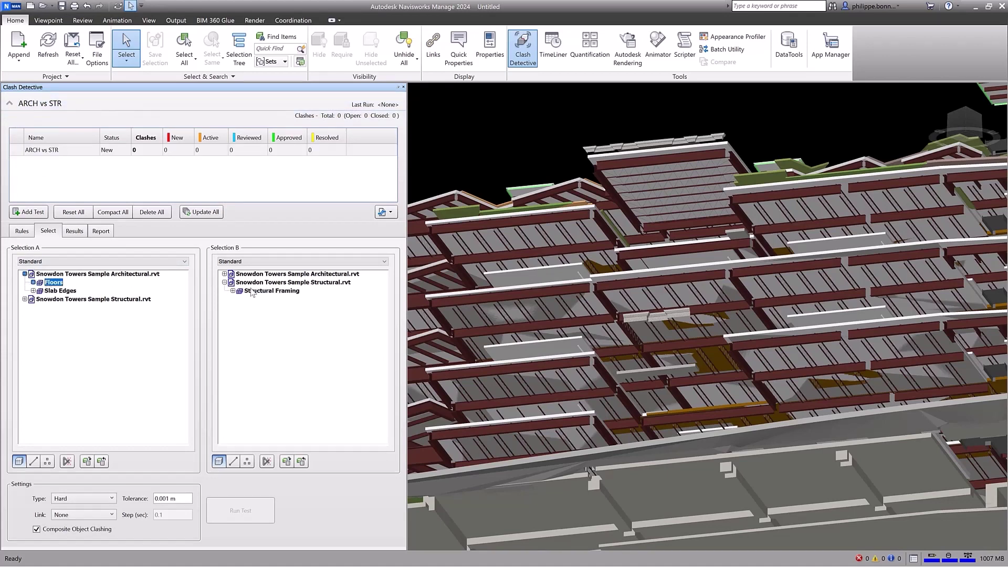
left_click(267, 291)
left_click(241, 511)
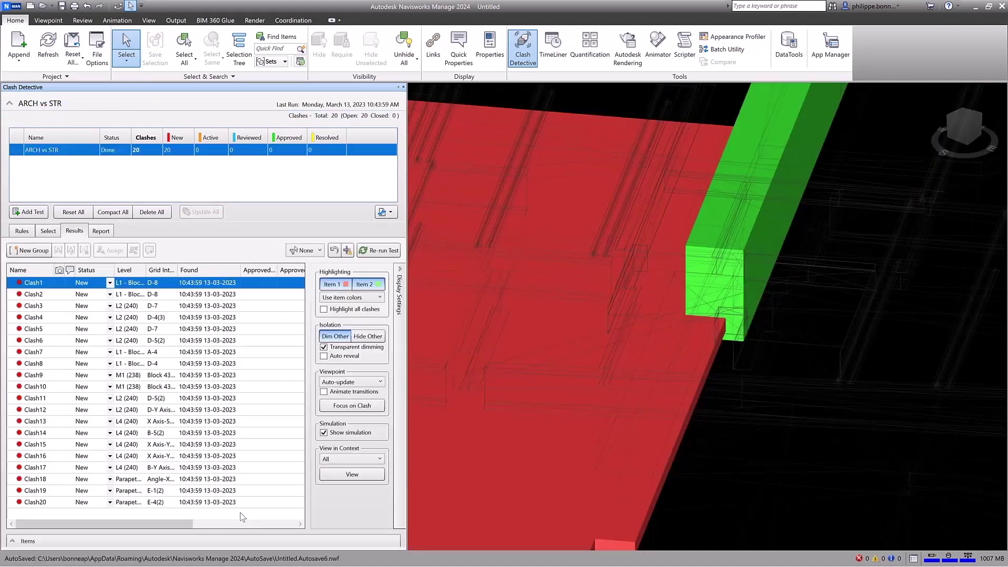
left_click(236, 307)
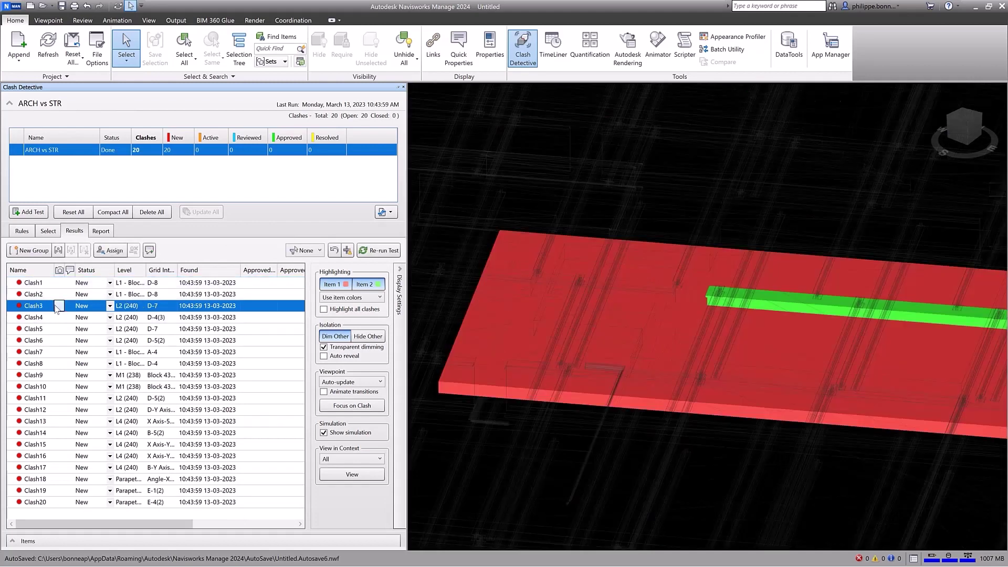
Inspect several ARCH vs STR clashes in the 3D view, ending on Clash11
left_click(50, 340)
left_click(47, 375)
left_click(47, 398)
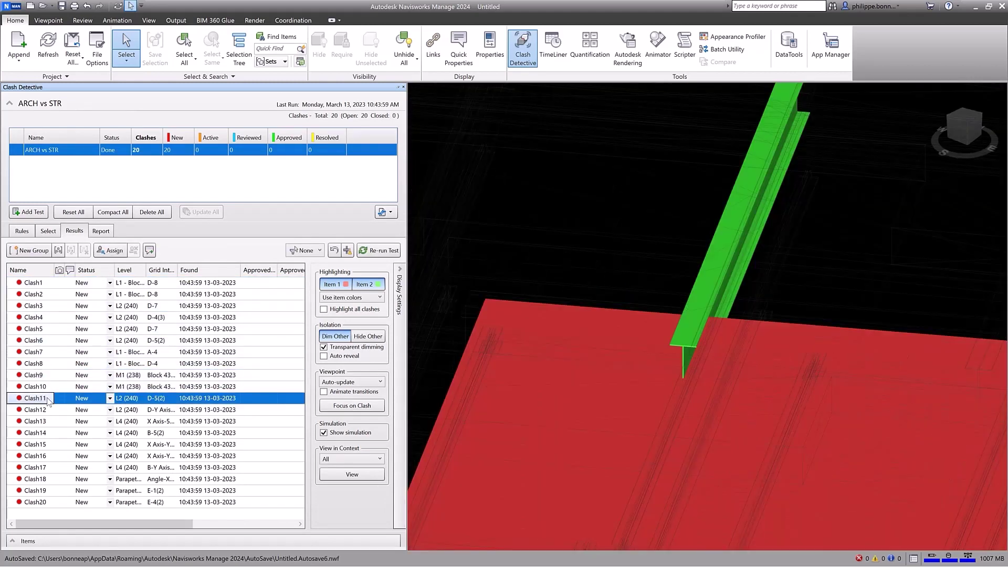
Group the clashes by level with today's date in the names, then check the L2 group
left_click(290, 21)
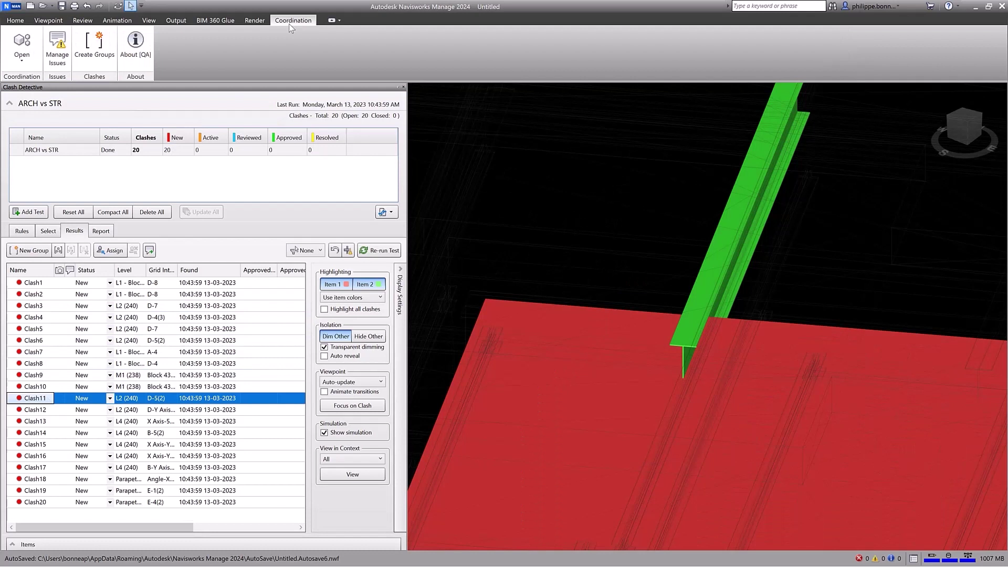
left_click(95, 45)
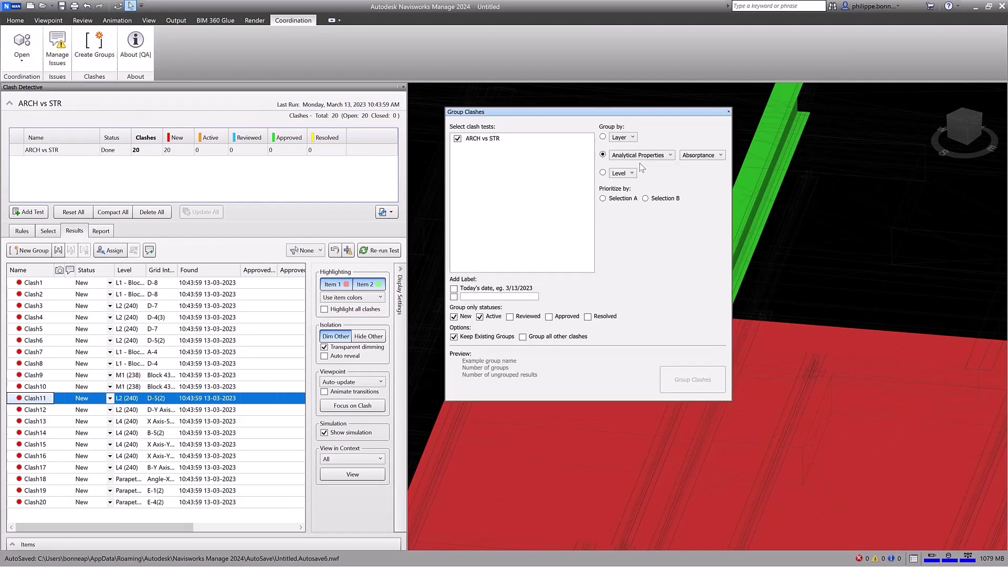
left_click(603, 173)
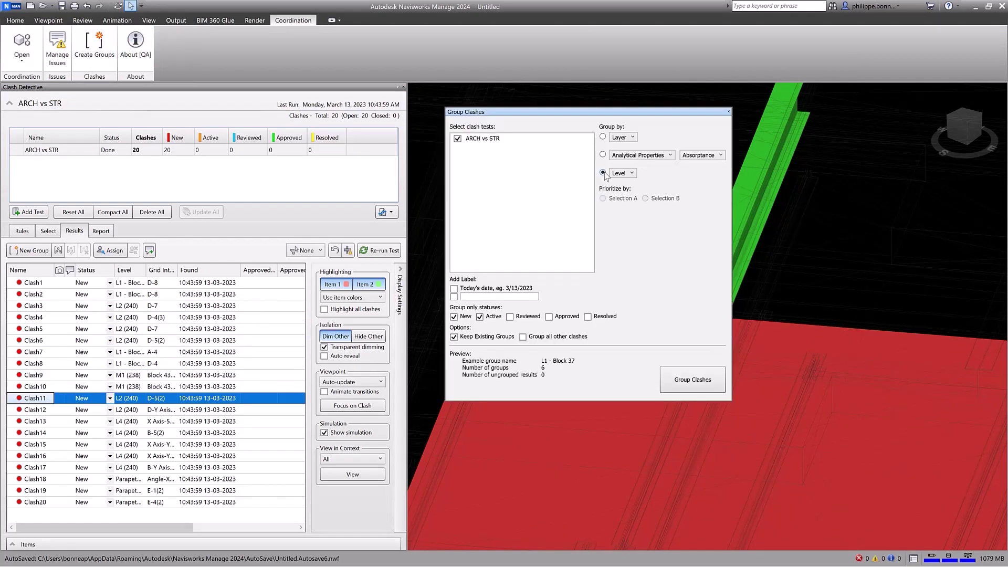
left_click(454, 289)
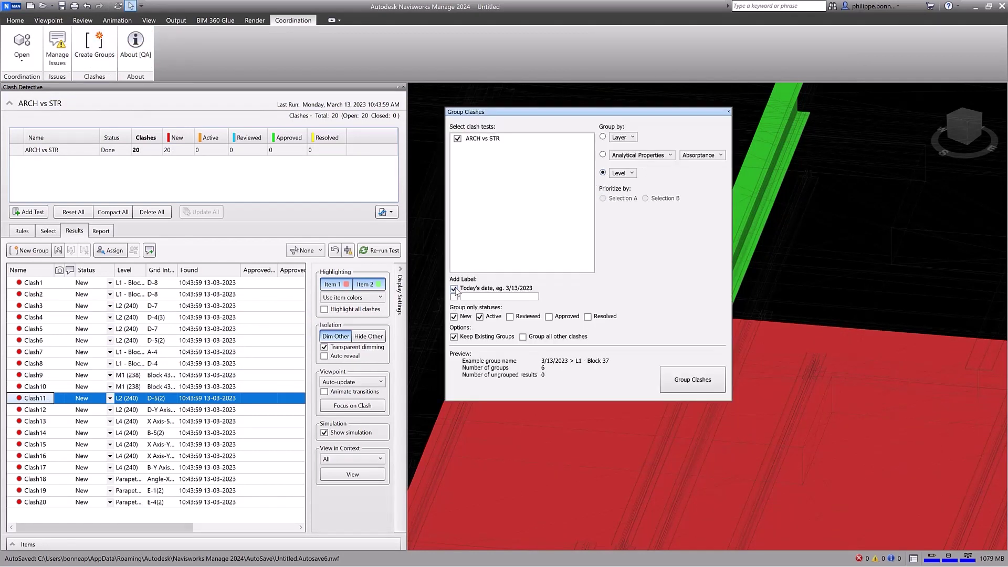
left_click(689, 386)
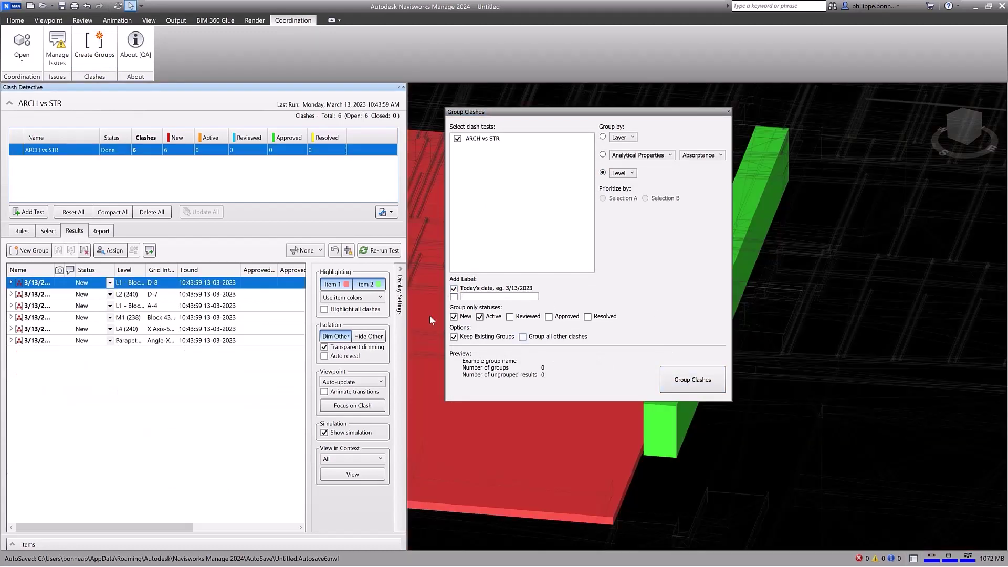
left_click(12, 283)
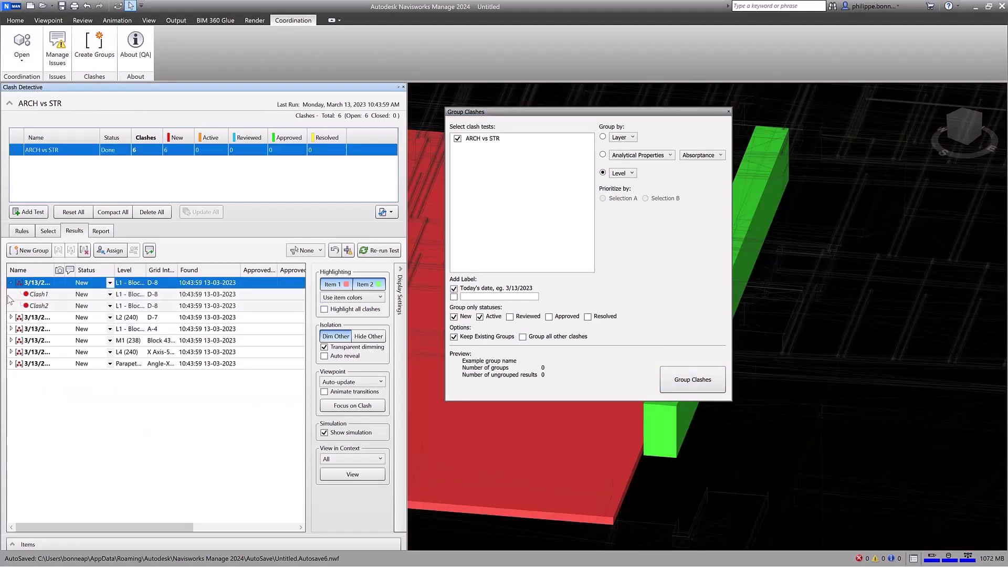
left_click(11, 318)
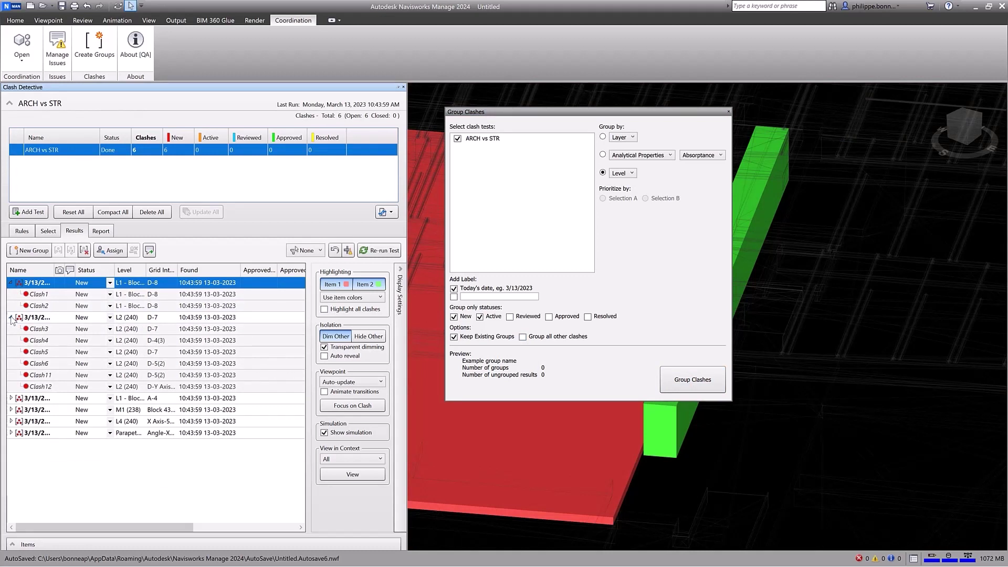
left_click(11, 317)
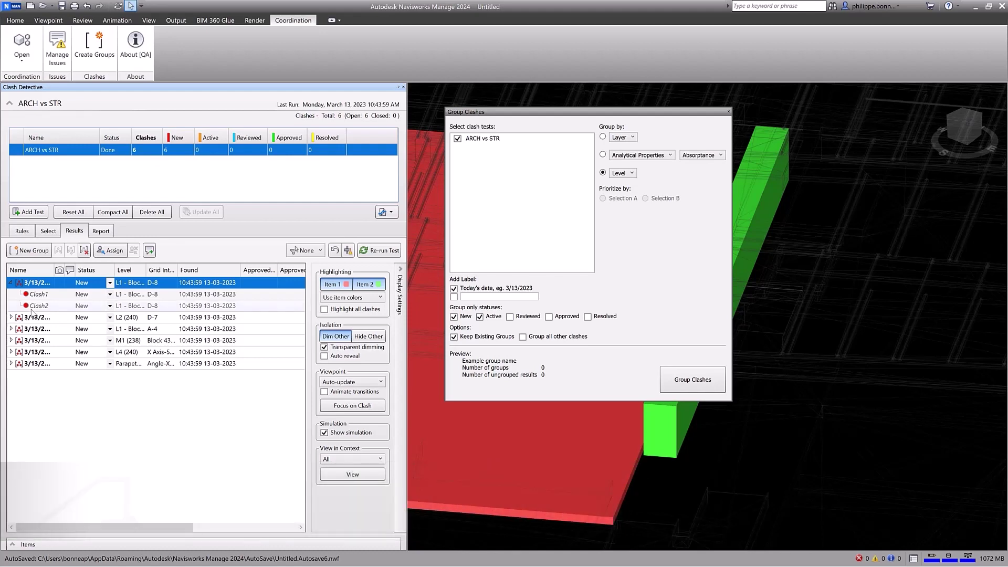
Select Clash1 plus four clash groups, including L2 and L4, and create issues from them
left_click(39, 295)
left_click(55, 317, "ctrl")
left_click(63, 329, "ctrl")
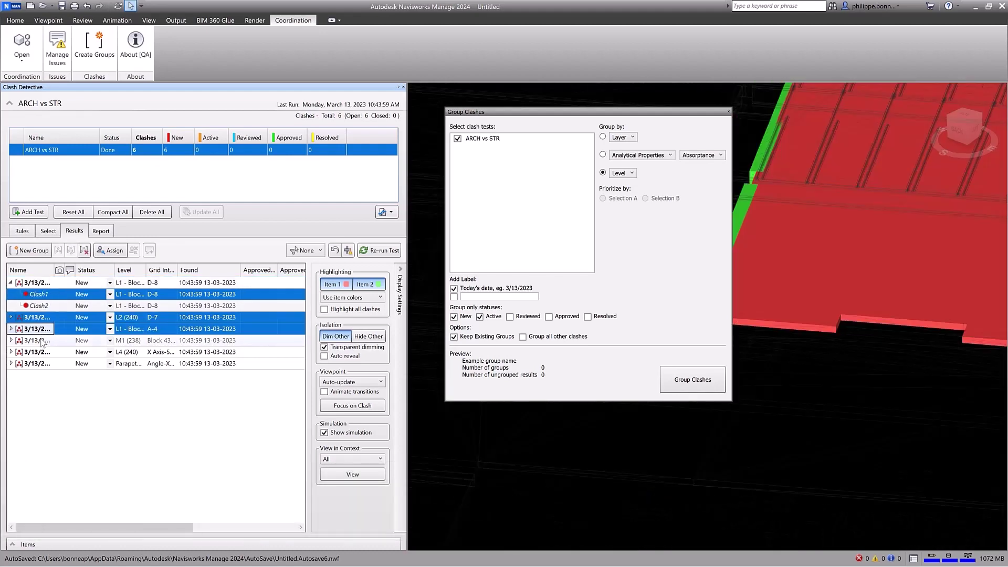
left_click(74, 341, "ctrl")
left_click(88, 352, "ctrl")
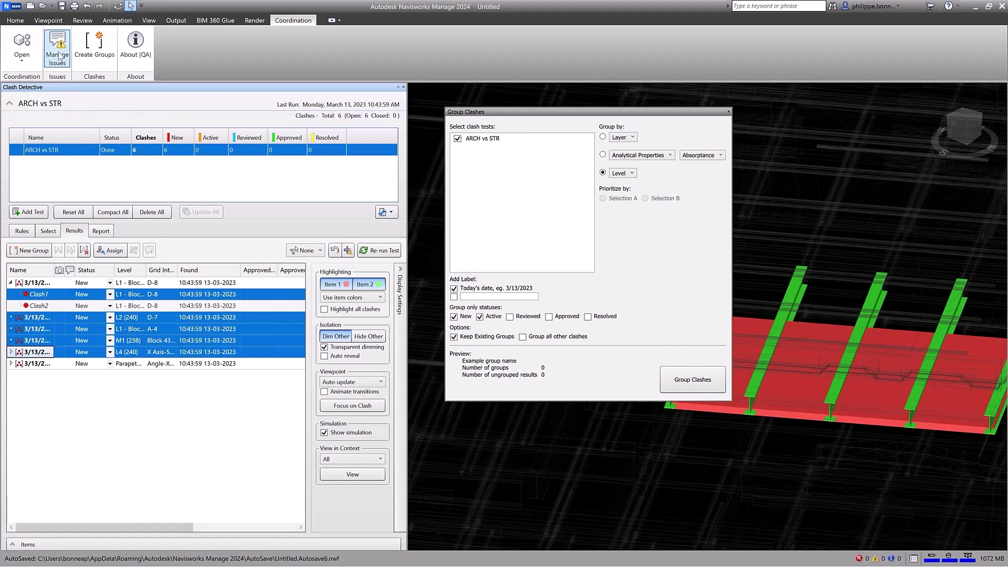
left_click(57, 50)
right_click(162, 343)
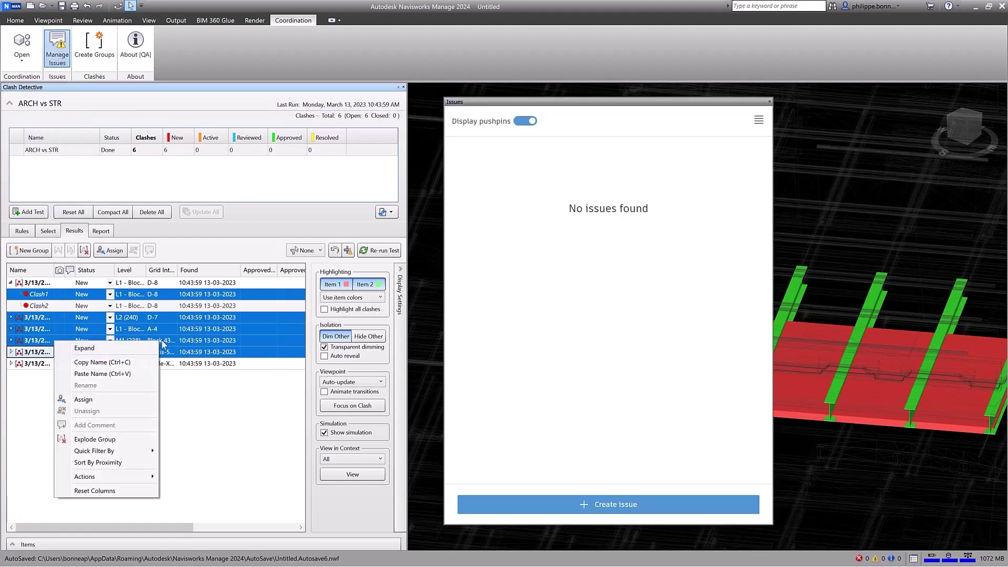
mouse_move(141, 481)
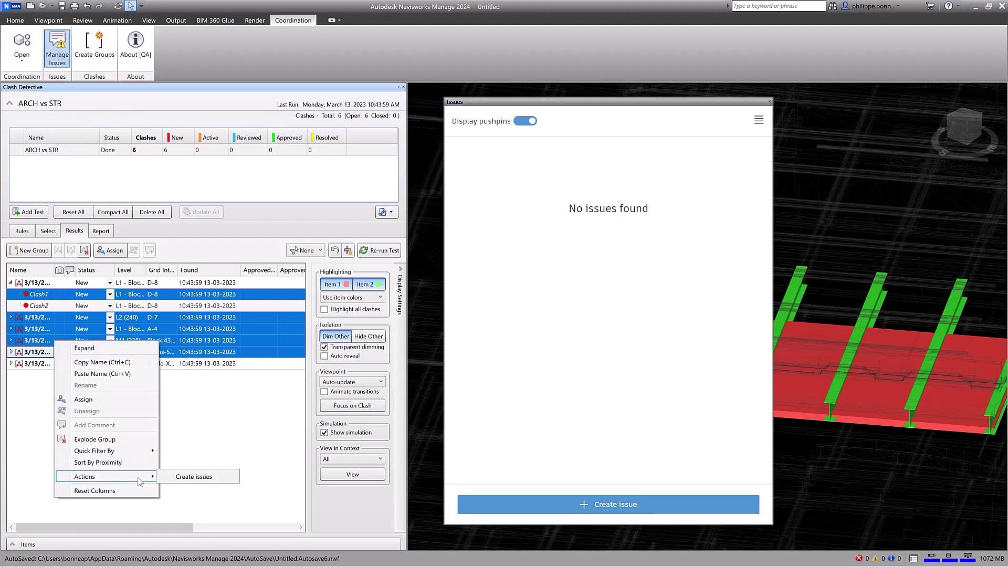
left_click(205, 477)
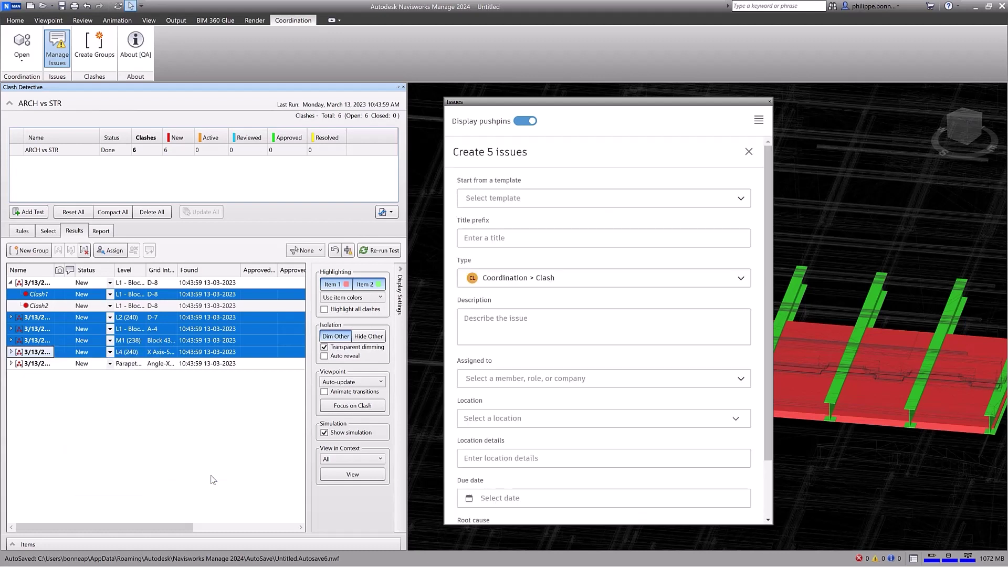
Assign the issues to a team member, due Mar 30, 2023, and create all five
left_click(549, 379)
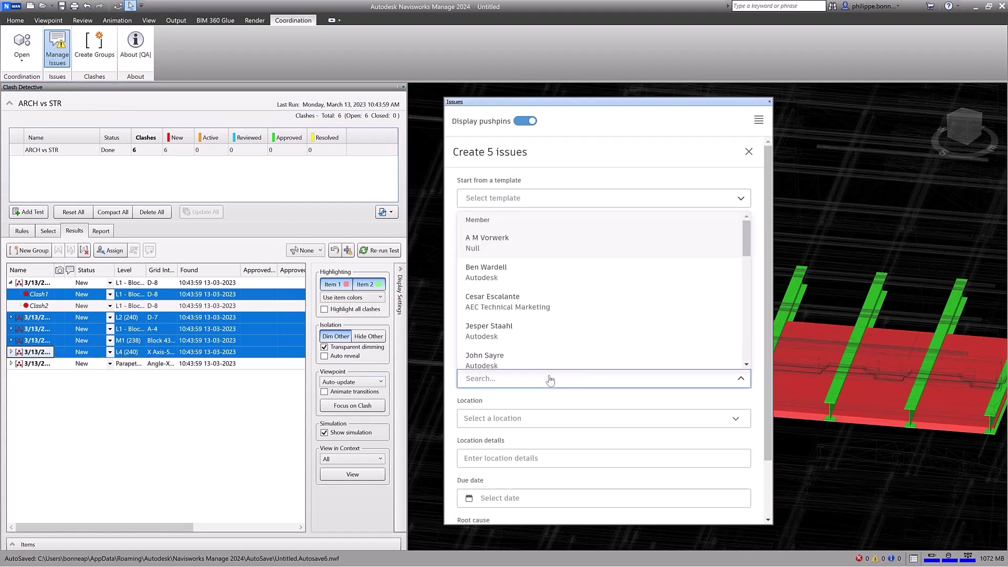
left_click(521, 274)
scroll(570, 344, "down", 3)
left_click(550, 429)
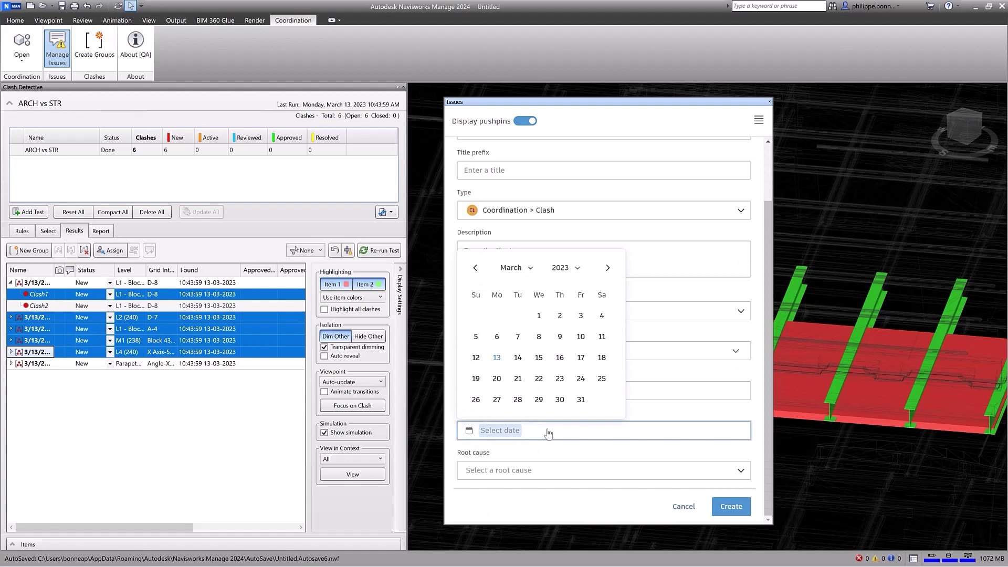
left_click(558, 401)
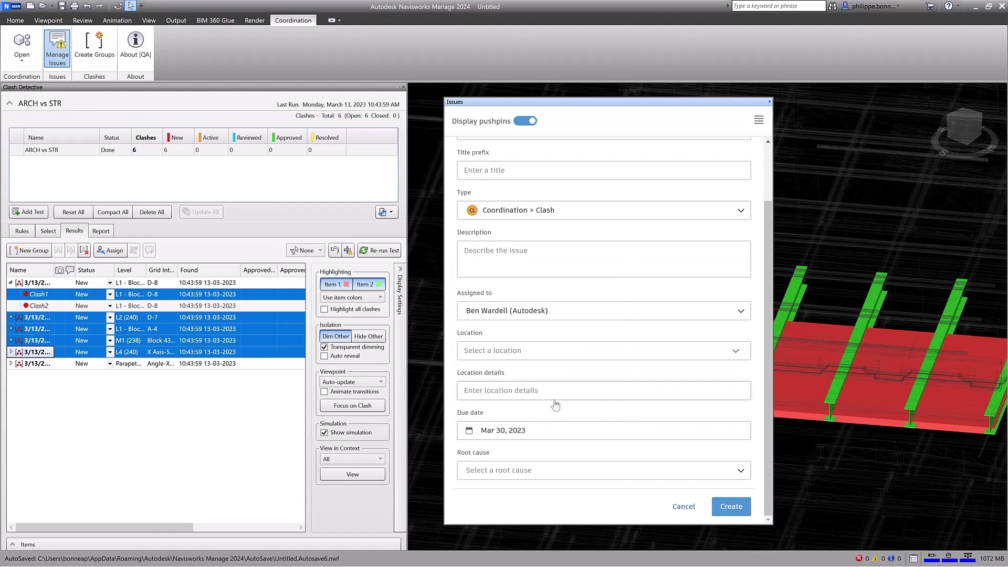
left_click(736, 510)
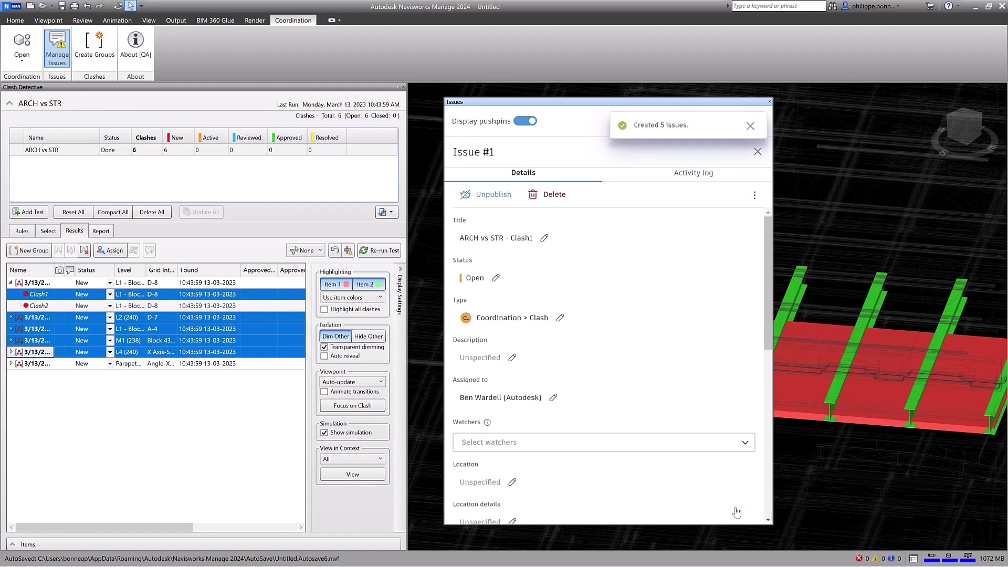
left_click(762, 153)
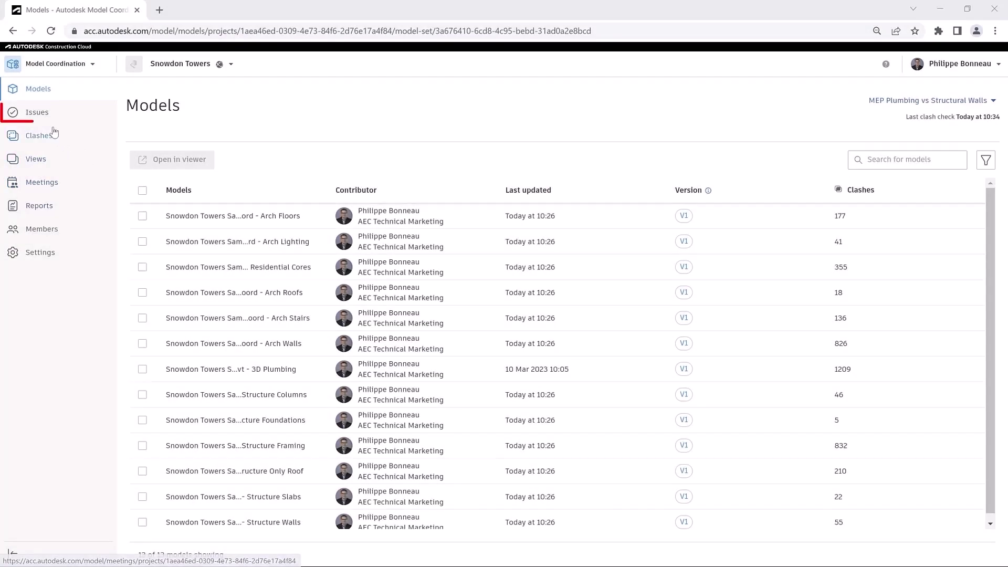
Open issue #5, ARCH vs STR - 3/13/2023 > L4, from the Issues list in the 3D viewer
left_click(42, 115)
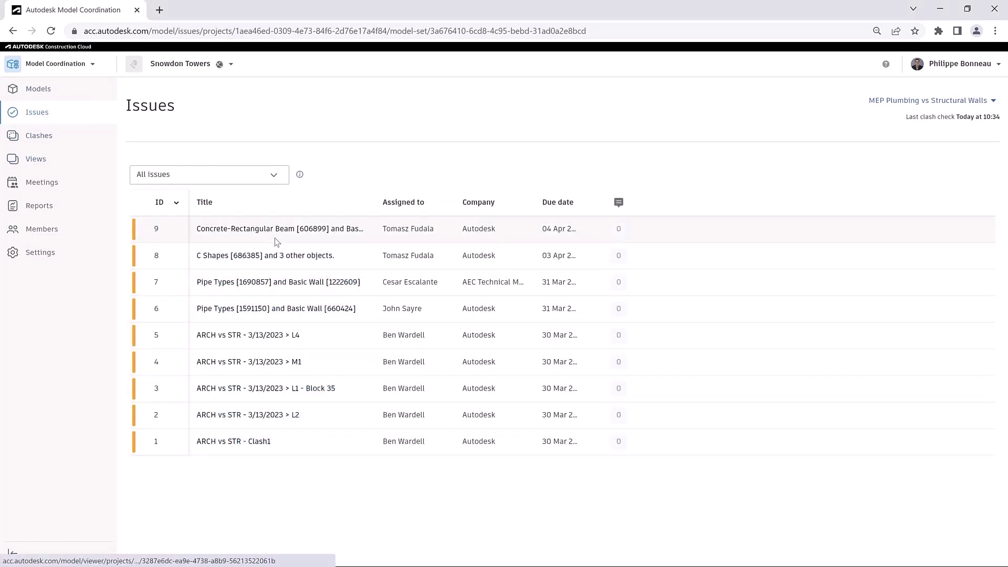
left_click(262, 336)
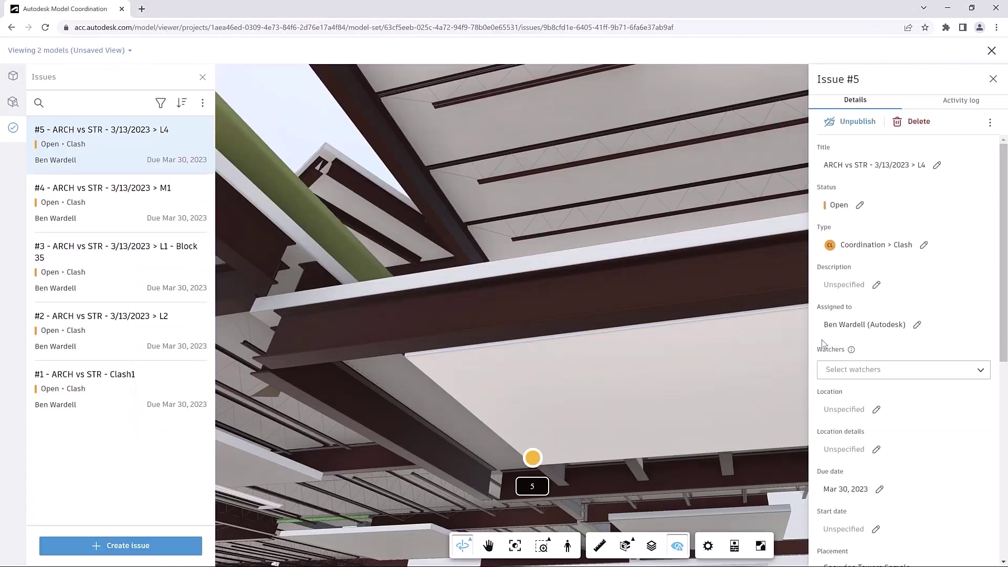
left_click_drag(1003, 269, 991, 233)
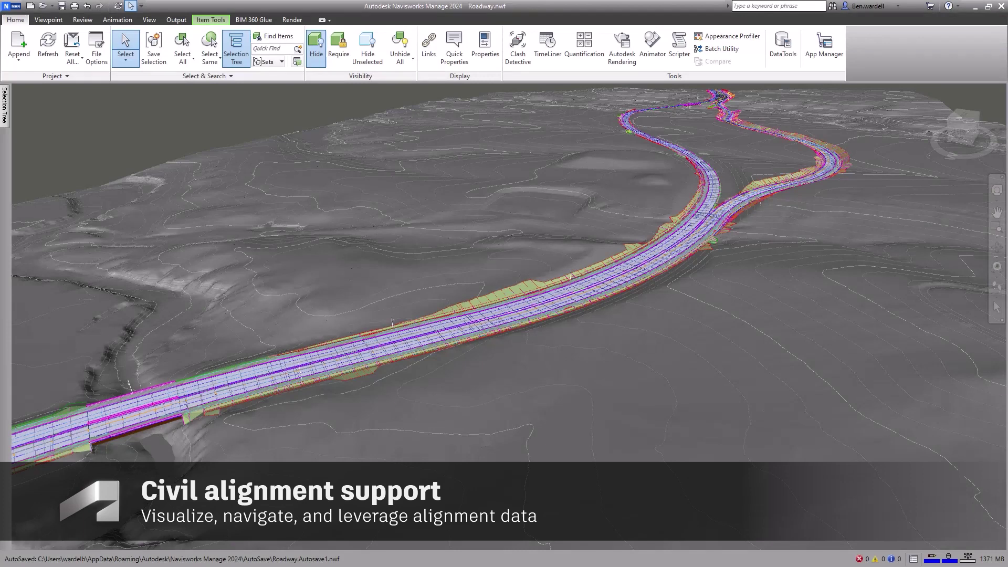
Show the civil alignments and switch from RidgeGate_WB to the NB-On Ramp alignment
left_click(150, 20)
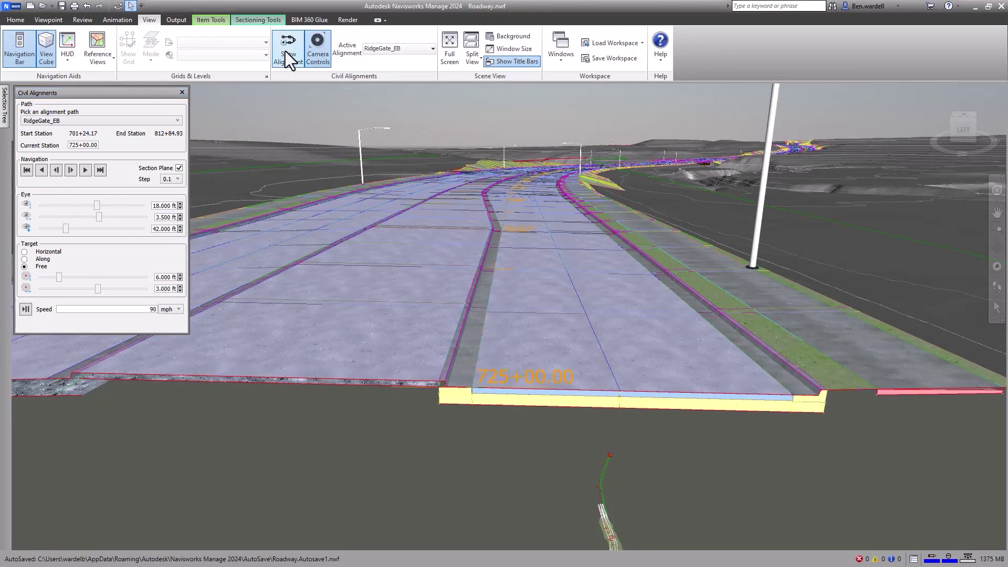
left_click(287, 51)
left_click(178, 120)
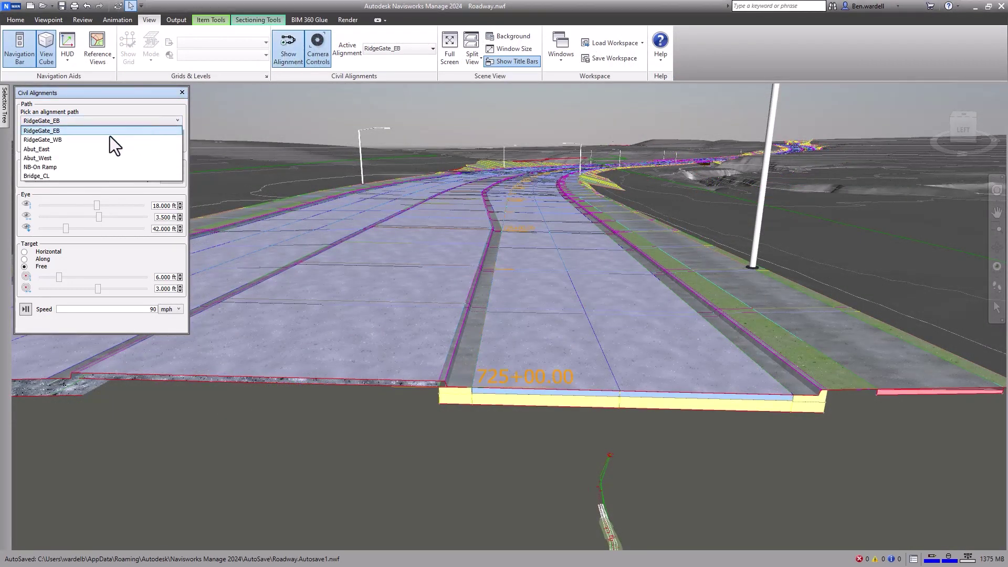
left_click(68, 141)
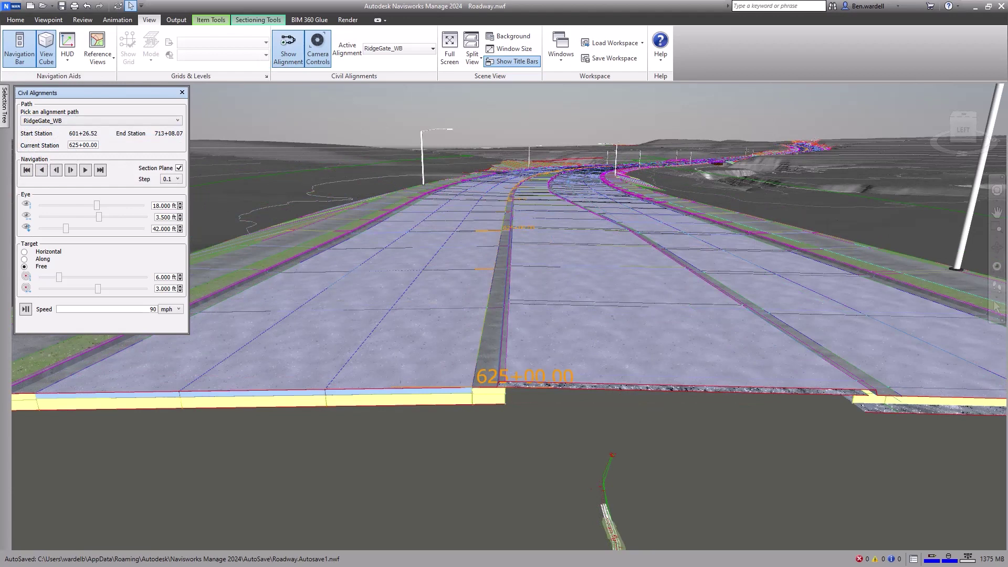
left_click(178, 121)
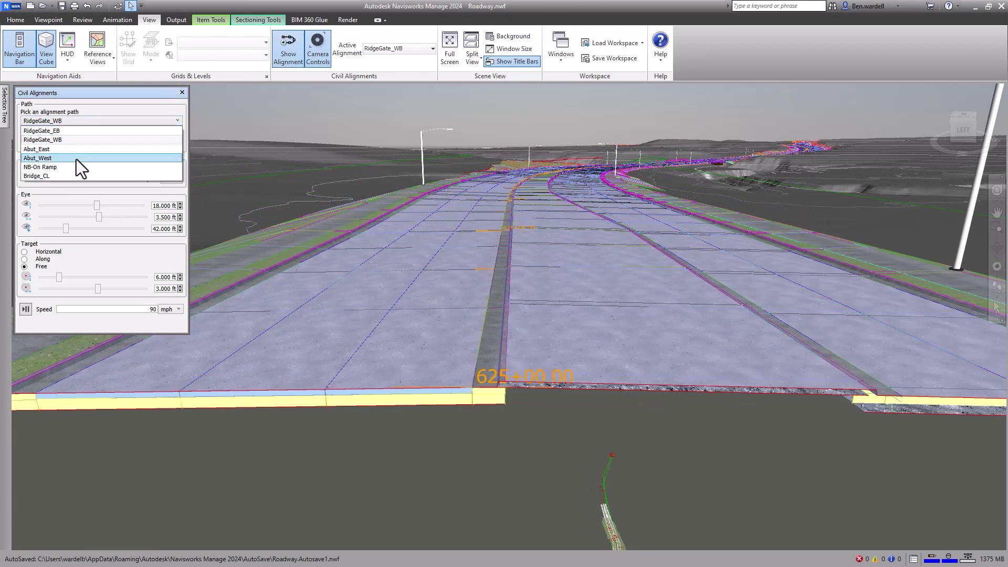
left_click(56, 168)
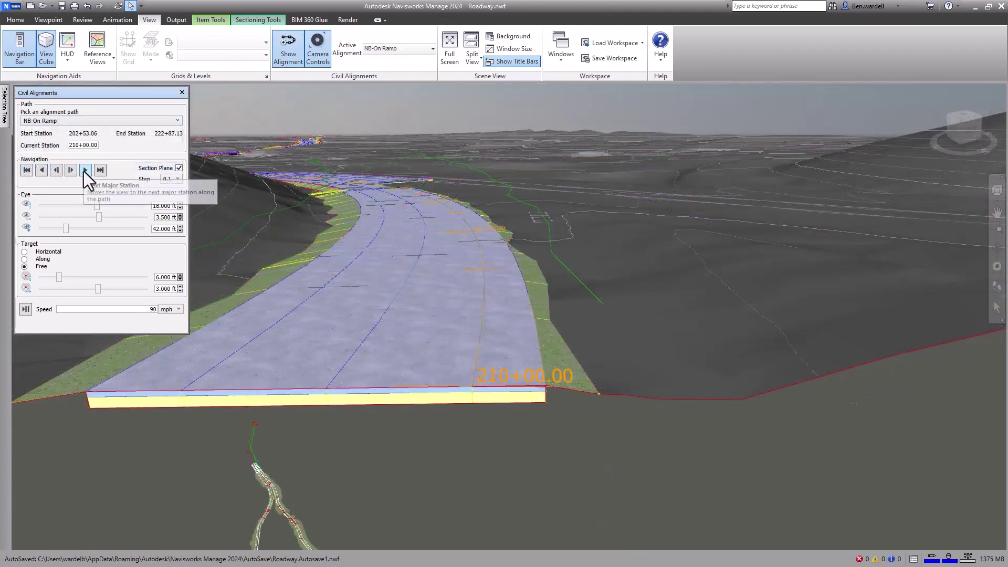
Step through stations to 796+00.00 with 18 ft eye height, ~7.9 ft target offset, no section plane
left_click(85, 170)
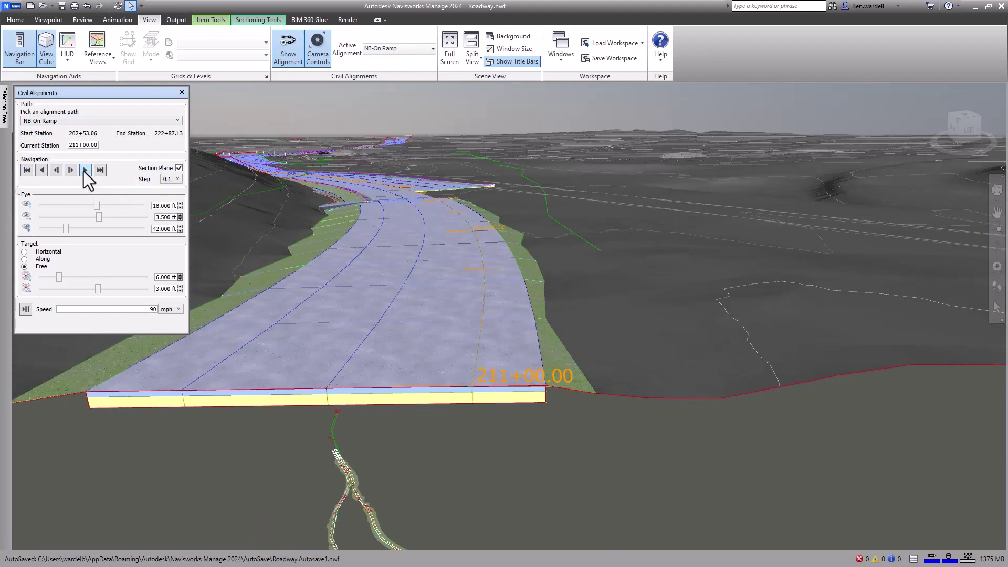
left_click(85, 170)
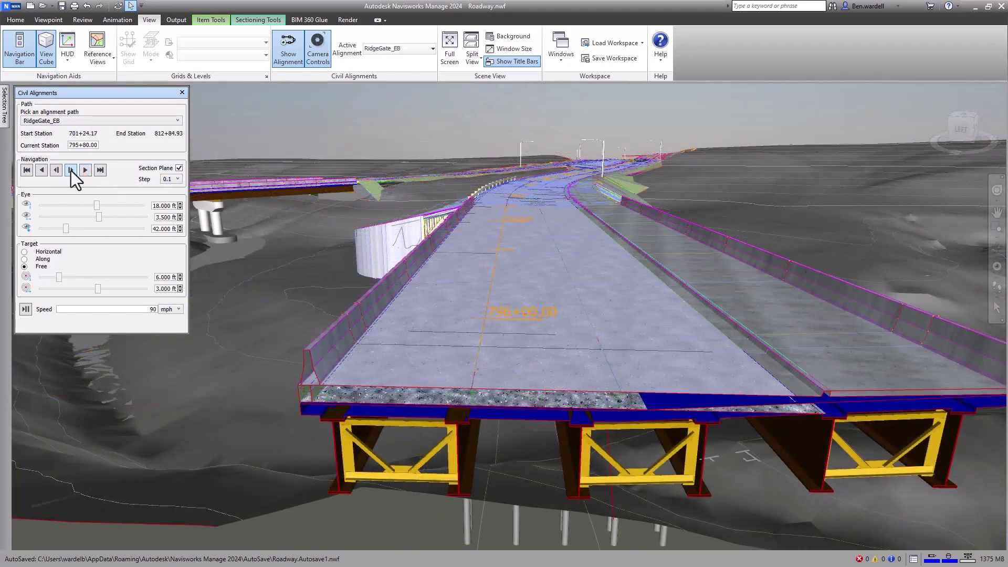
left_click_drag(95, 205, 65, 233)
mouse_move(59, 277)
left_mouse_down()
mouse_move(73, 276)
mouse_move(59, 277)
left_mouse_up()
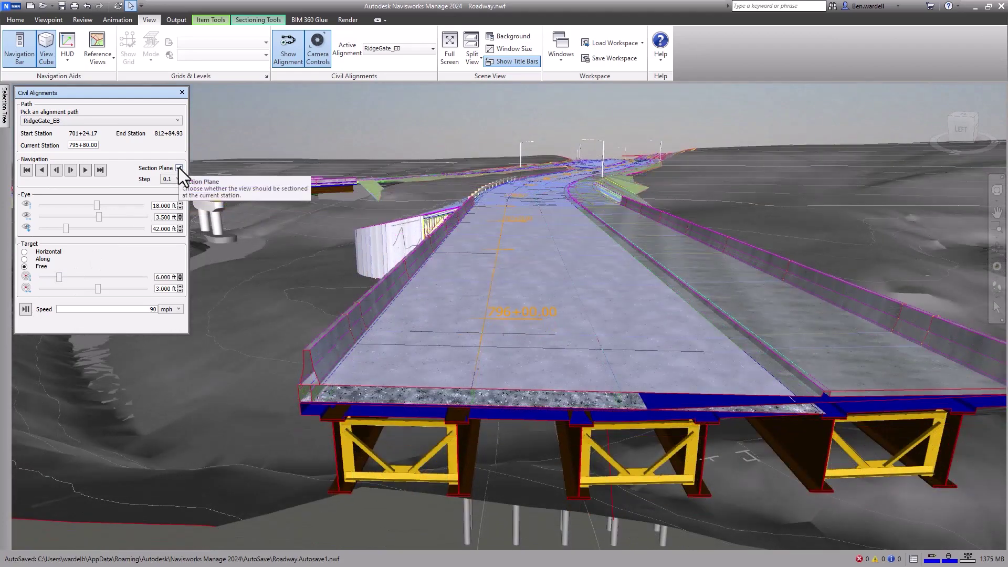
left_click(179, 168)
left_click(85, 171)
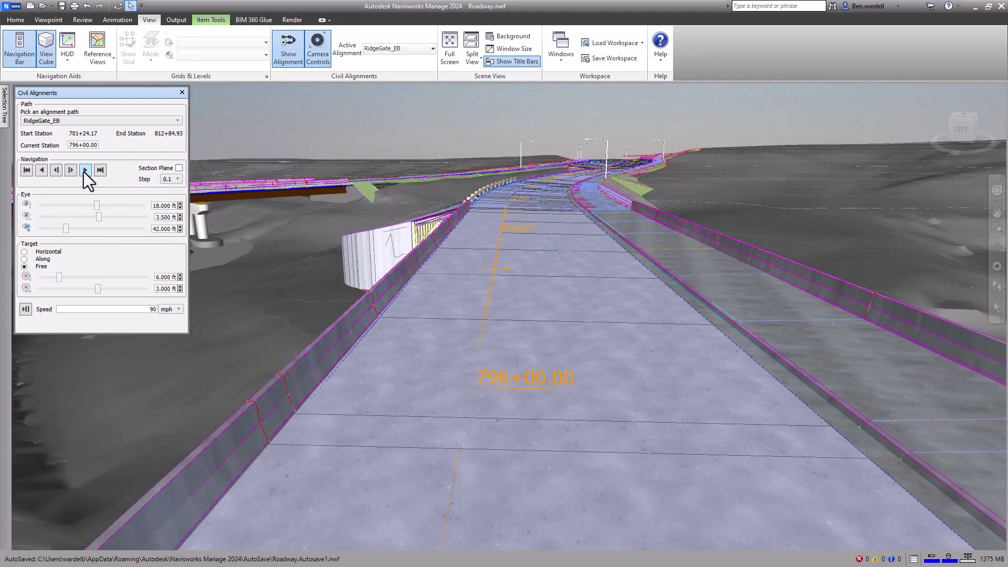